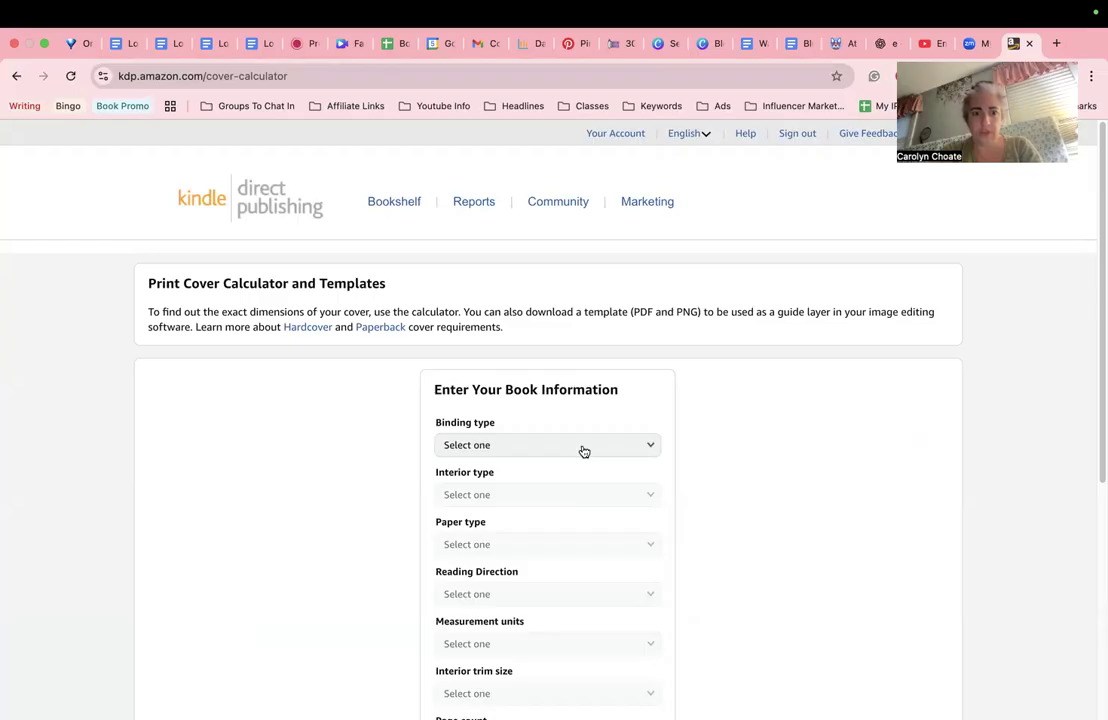
# Set the binding type to Paperback, interior type to Black & white, paper type to White paper and reading direction to Left to Right
pyautogui.click(571, 464)
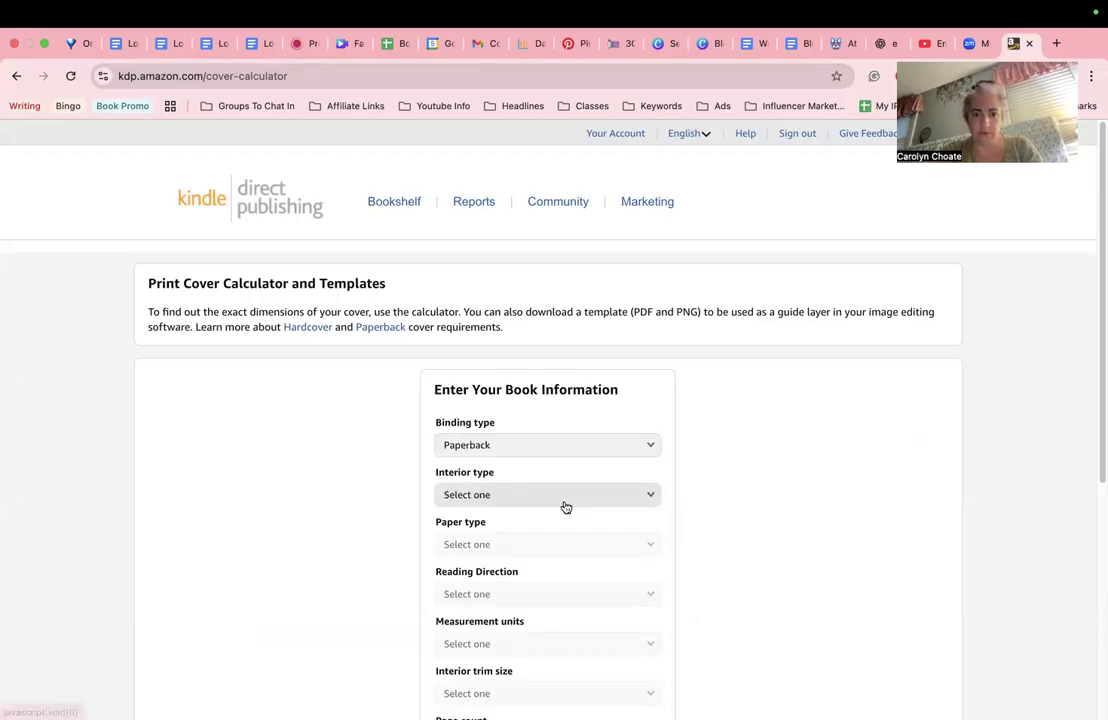
pyautogui.click(563, 504)
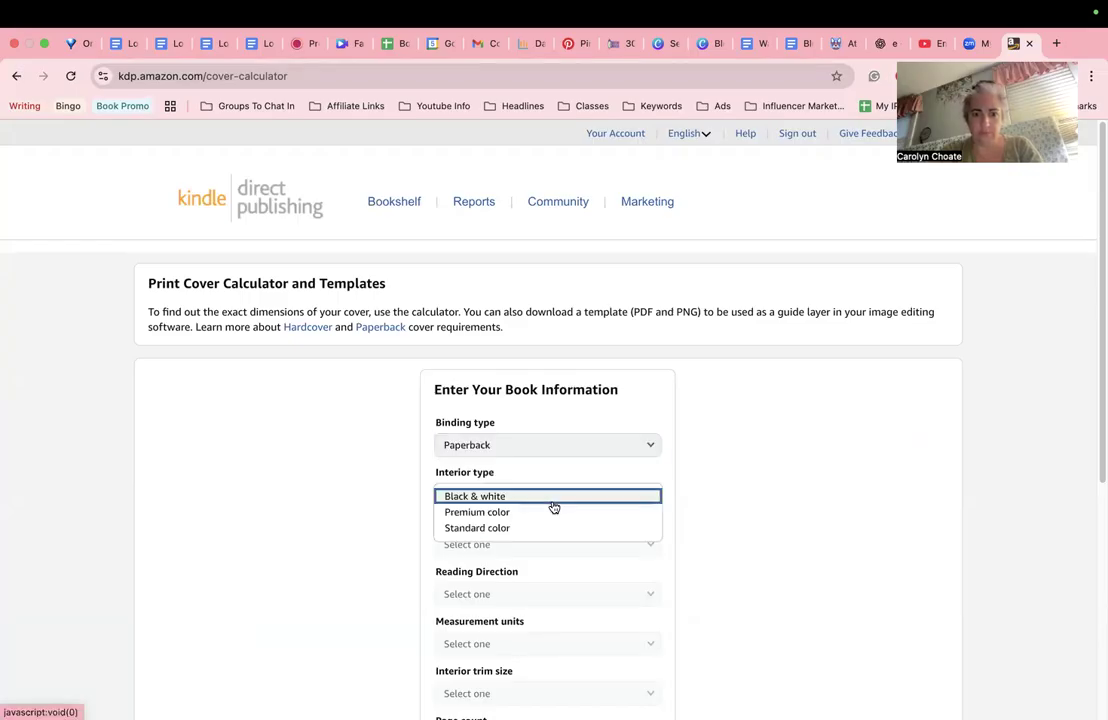
pyautogui.click(435, 497)
pyautogui.scroll(-2, 502, 445)
pyautogui.click(502, 450)
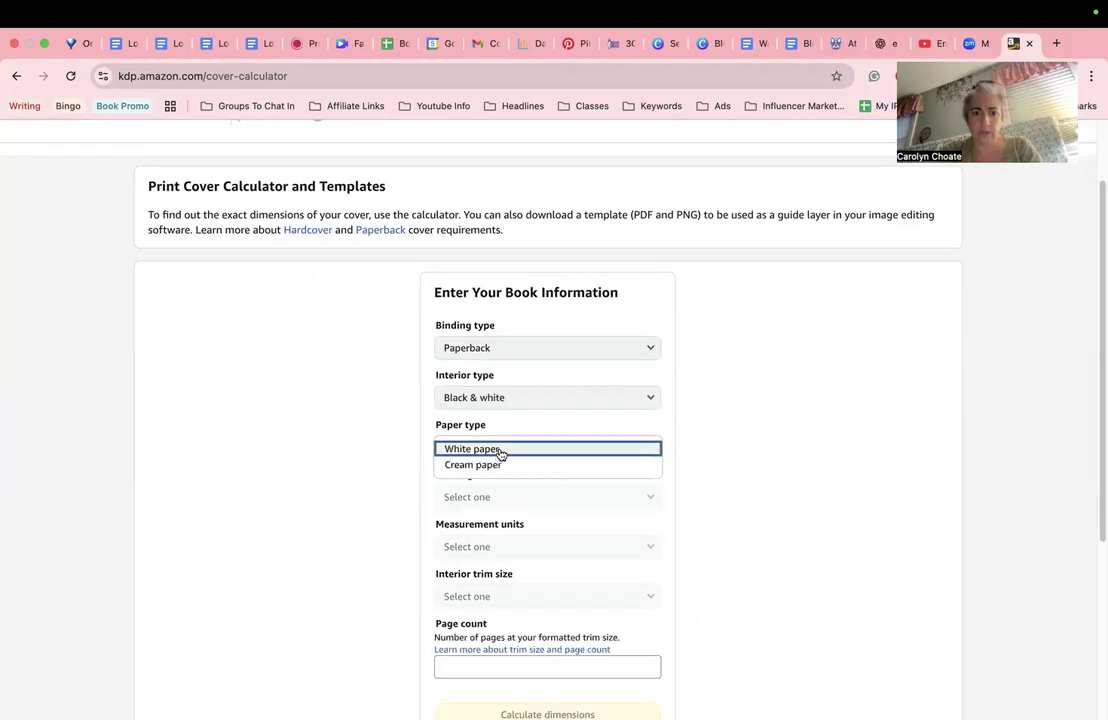
pyautogui.click(500, 449)
pyautogui.click(488, 497)
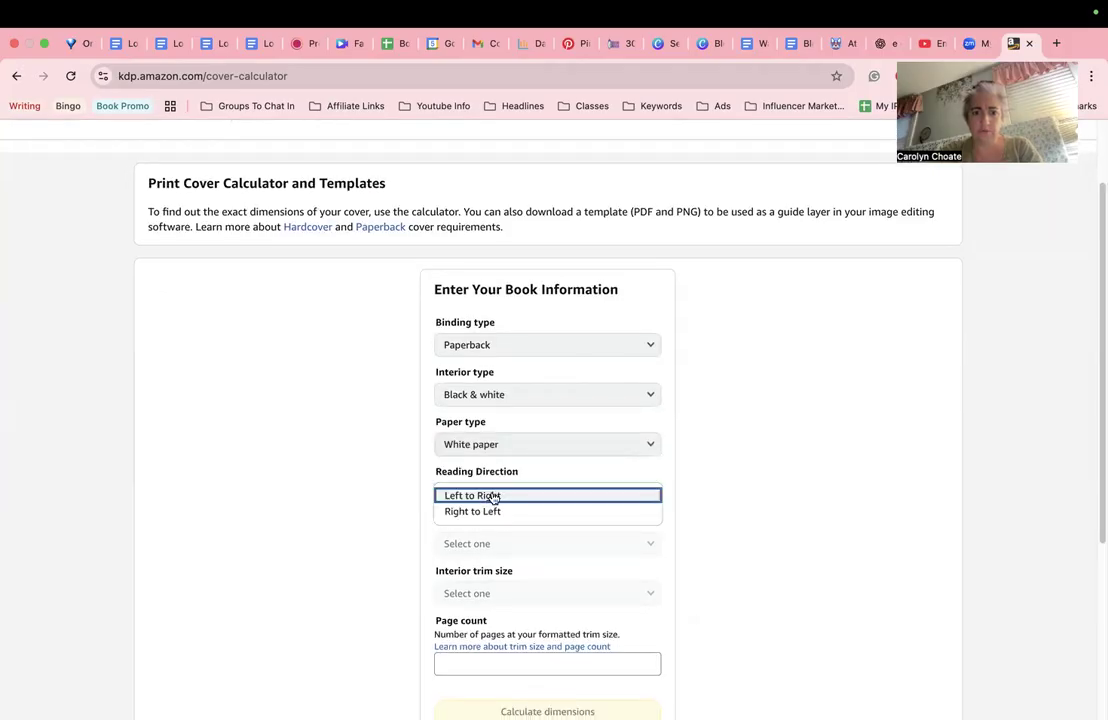
pyautogui.click(493, 496)
# Set the measurement units to Inches and the interior trim size to 5 x 8 in
pyautogui.scroll(-2, 505, 477)
pyautogui.click(505, 475)
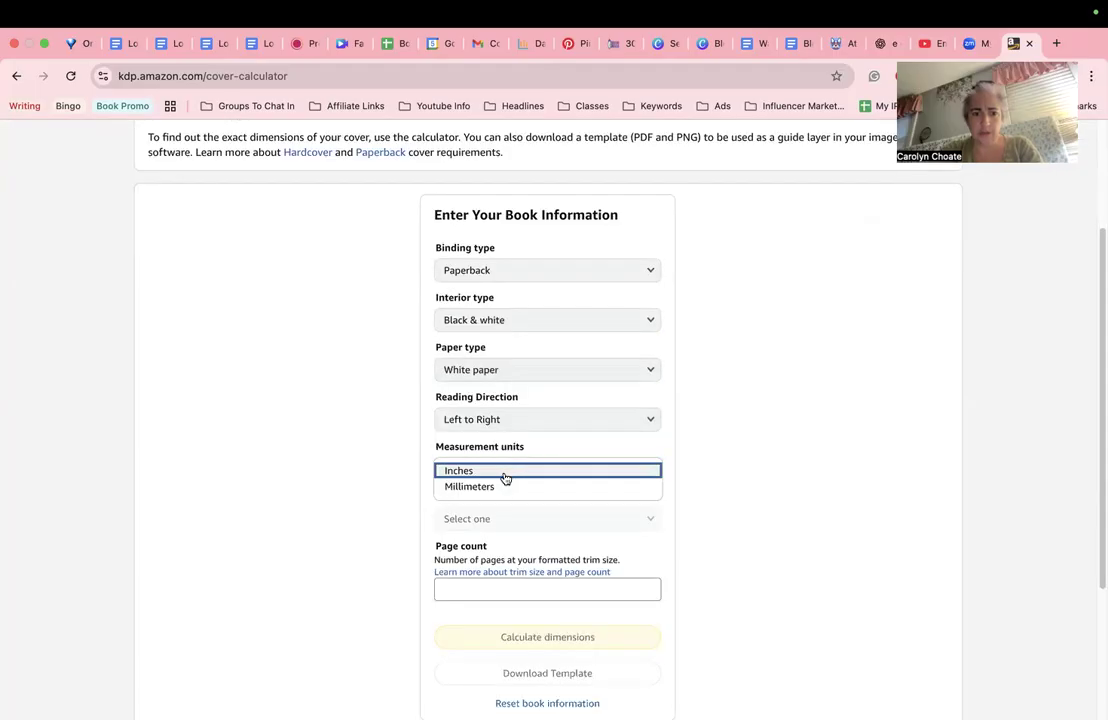
pyautogui.click(505, 472)
pyautogui.click(496, 520)
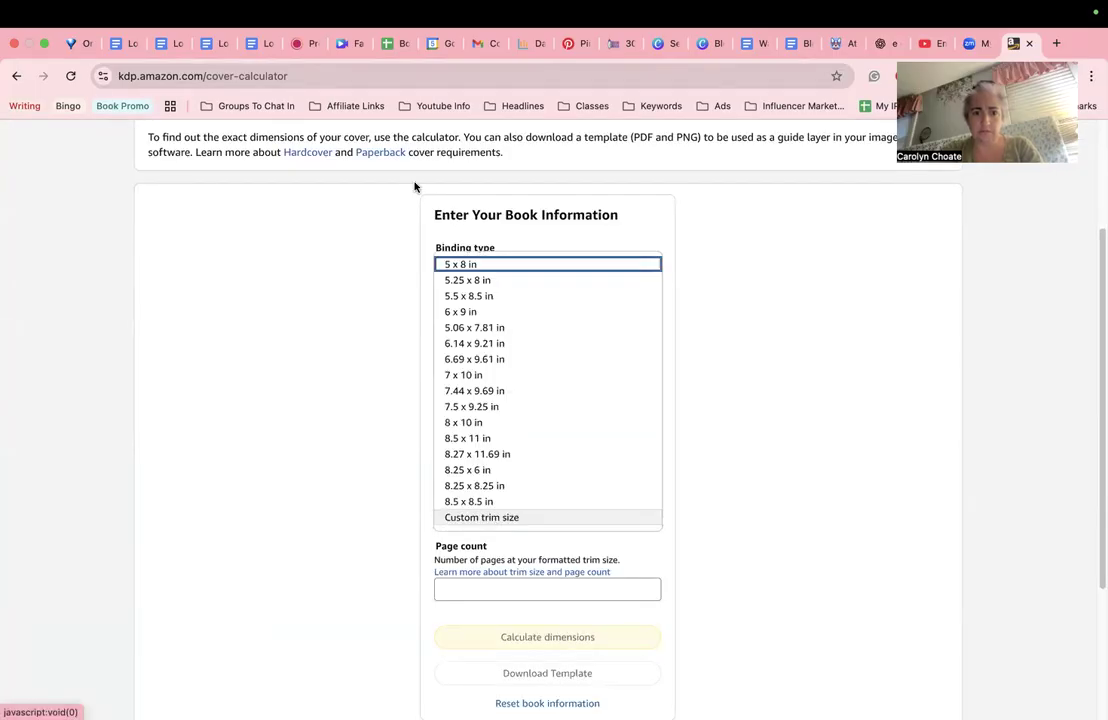
pyautogui.click(446, 267)
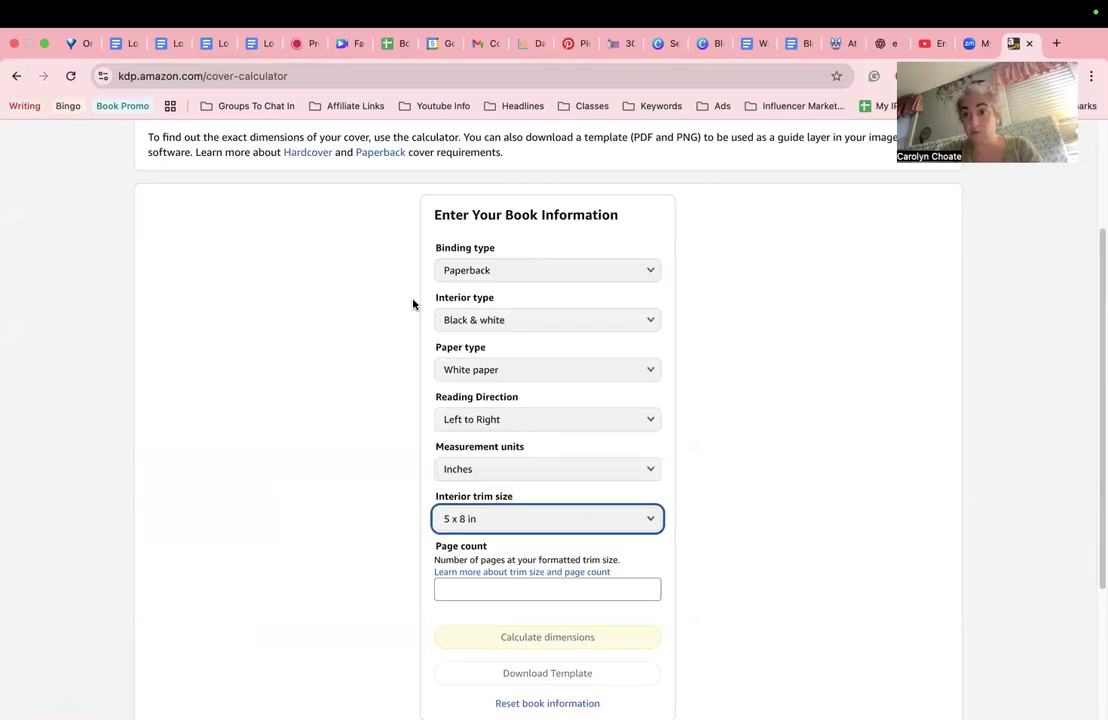
# Enter a page count of 200 and calculate the cover dimensions
pyautogui.scroll(-1, 406, 298)
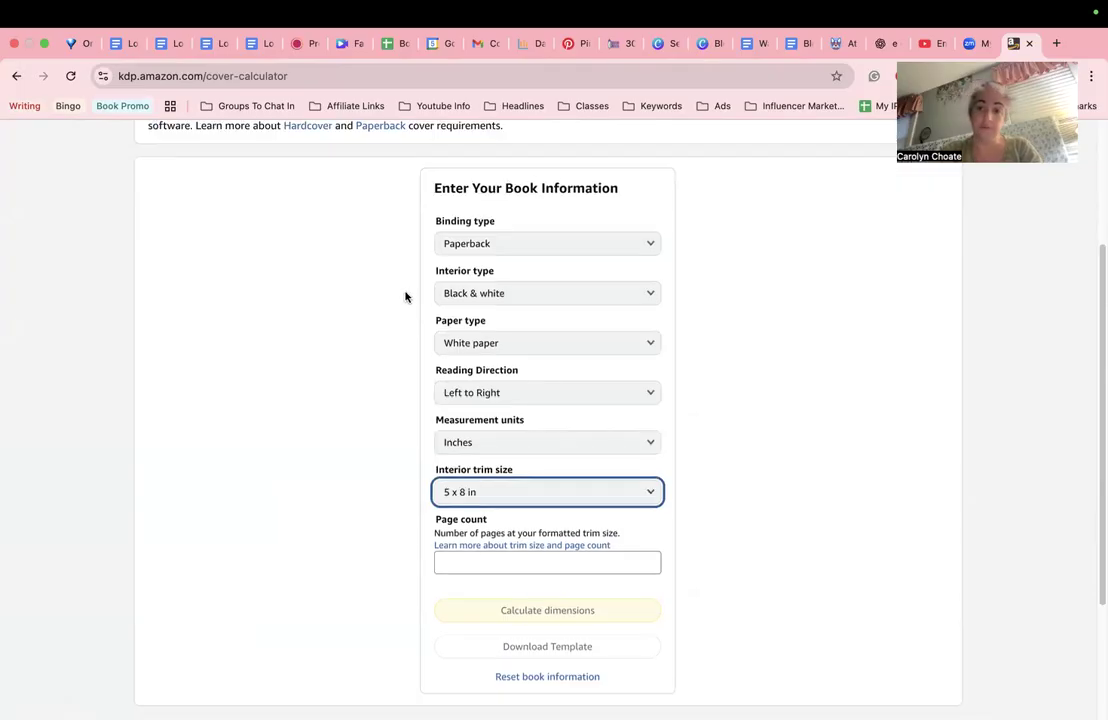
pyautogui.scroll(-1, 406, 298)
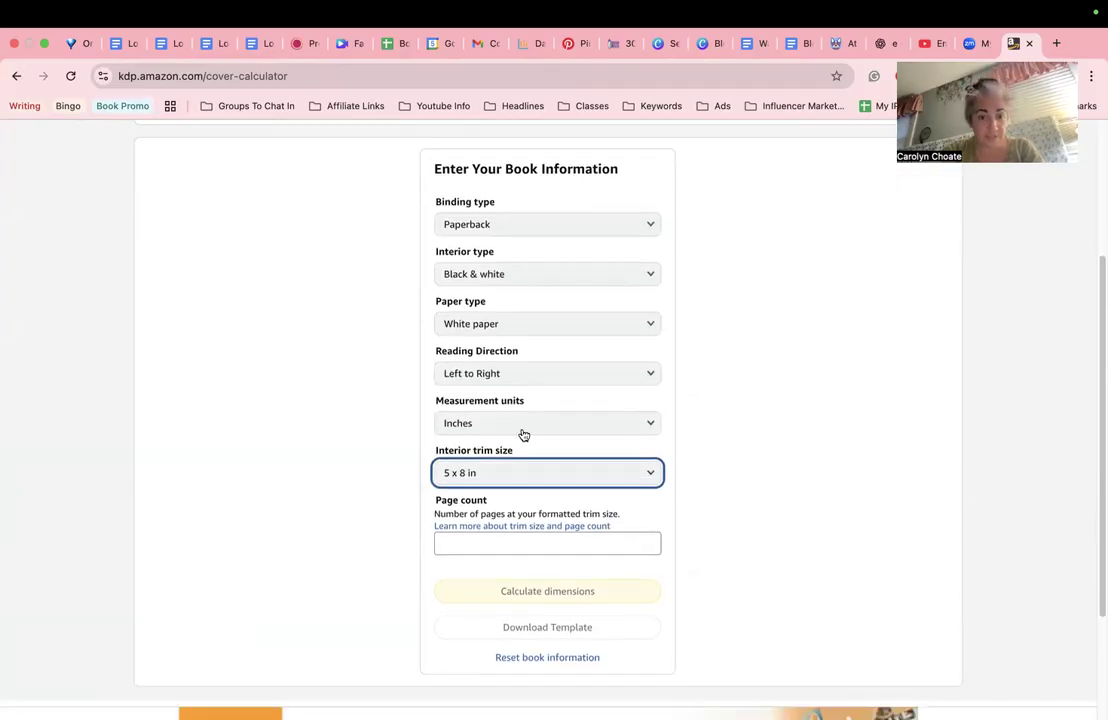
pyautogui.scroll(-2, 500, 480)
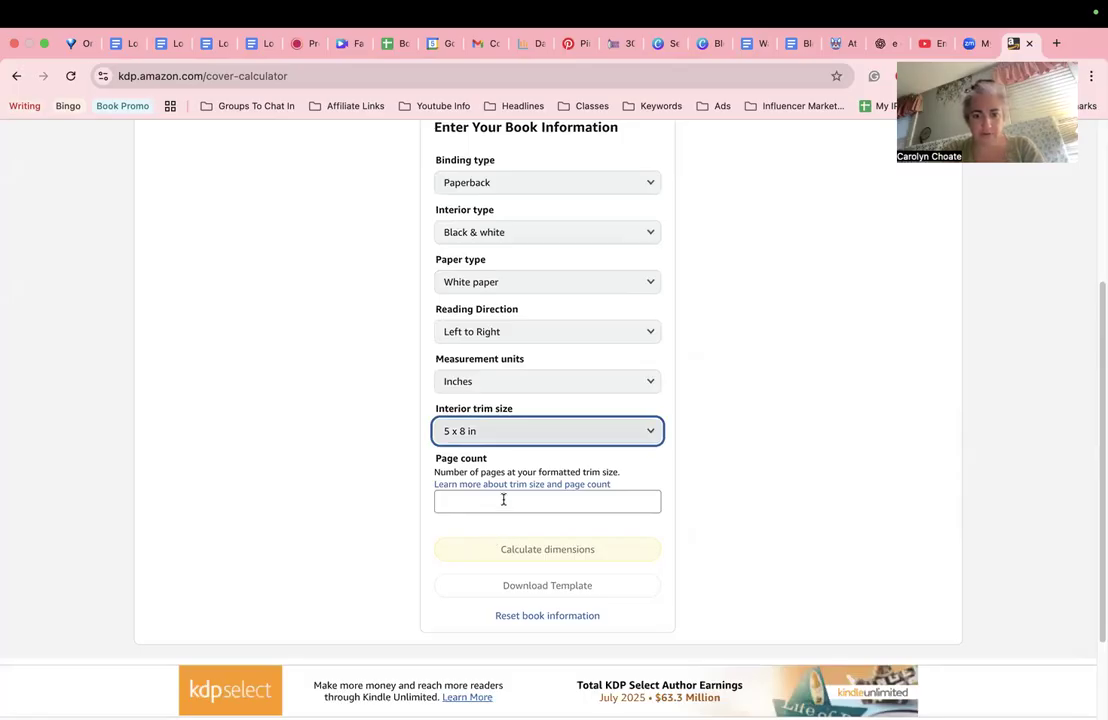
pyautogui.click(452, 505)
pyautogui.write('200')
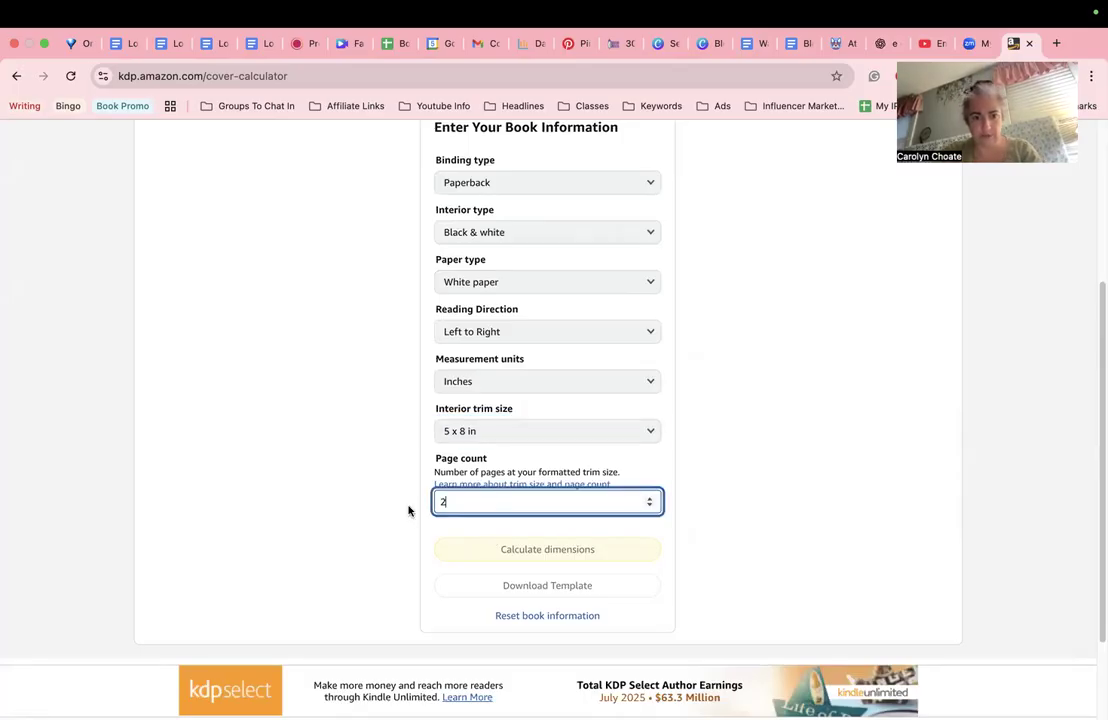
pyautogui.click(418, 461)
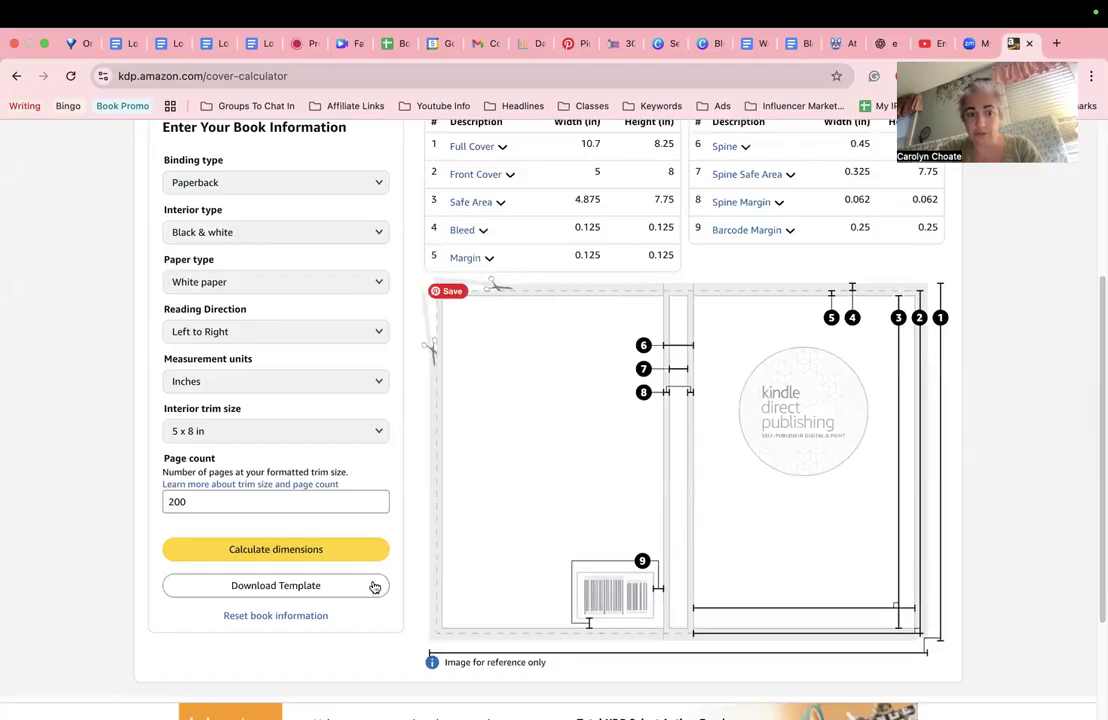
# Download the cover template archive and open its extracted folder in Downloads
pyautogui.click(300, 588)
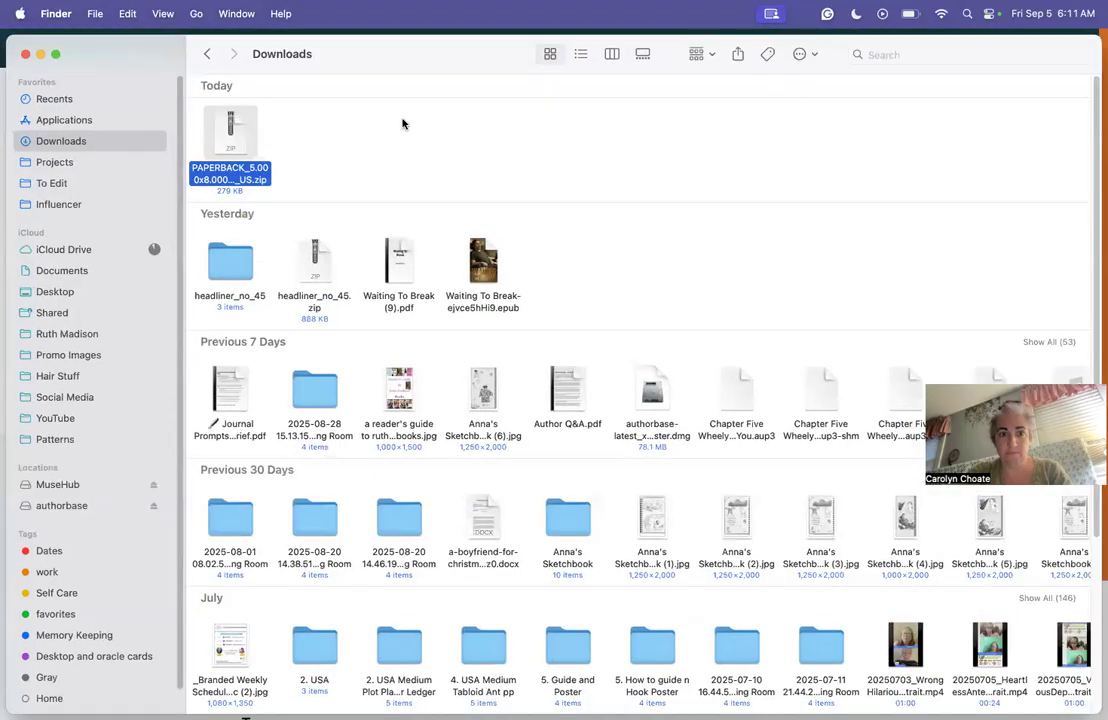
pyautogui.doubleClick(235, 138)
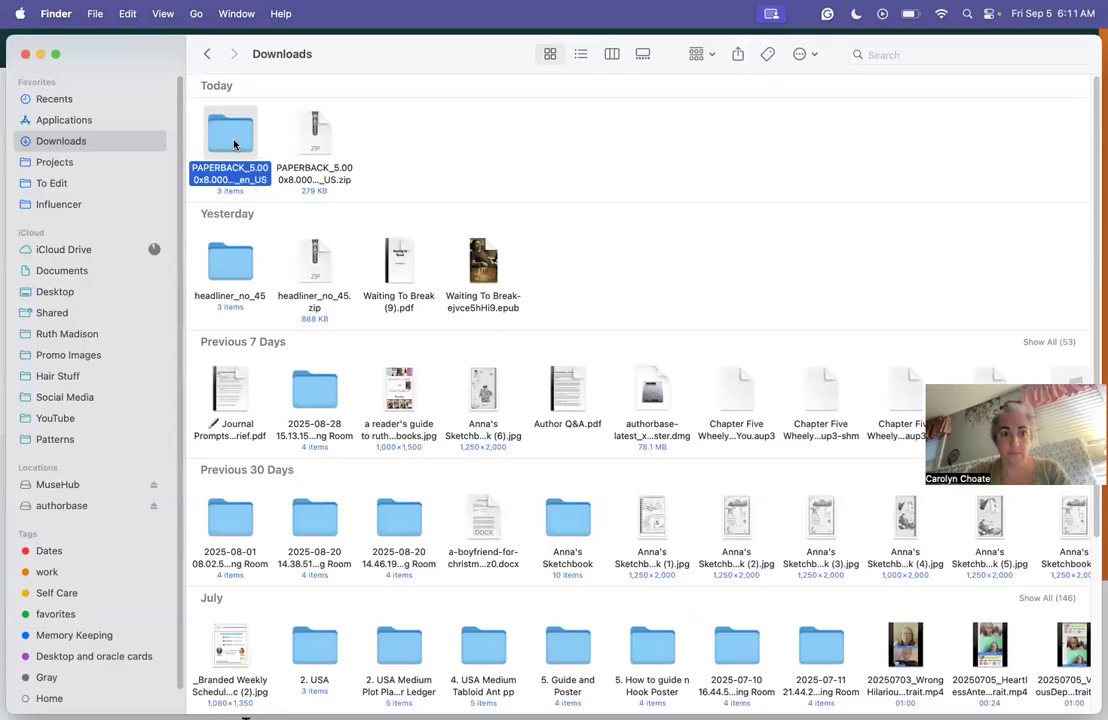
pyautogui.doubleClick(233, 140)
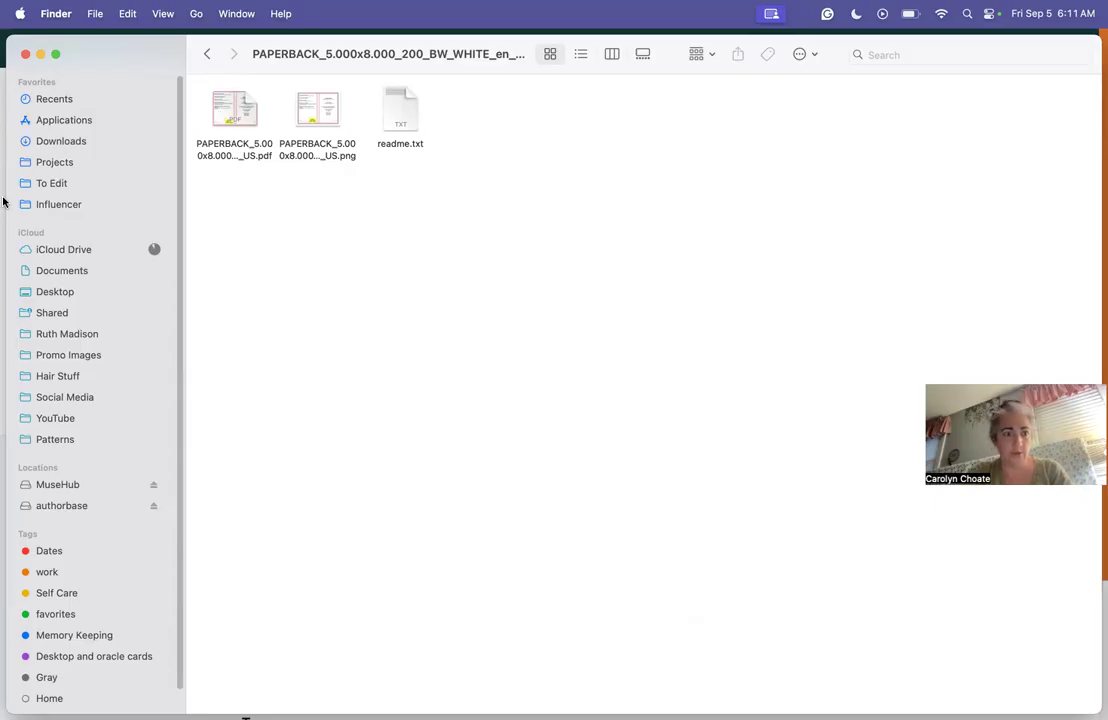
# Launch GIMP, dismiss its welcome dialog and make the main window full screen
pyautogui.moveTo(8, 468)
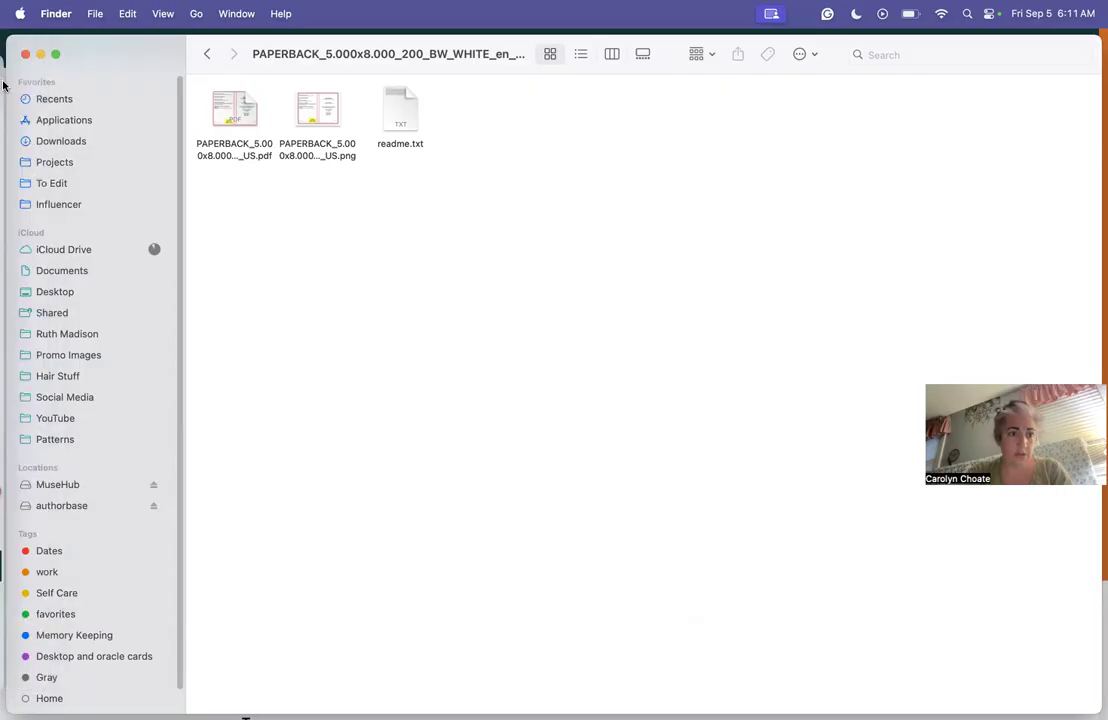
pyautogui.moveTo(3, 80)
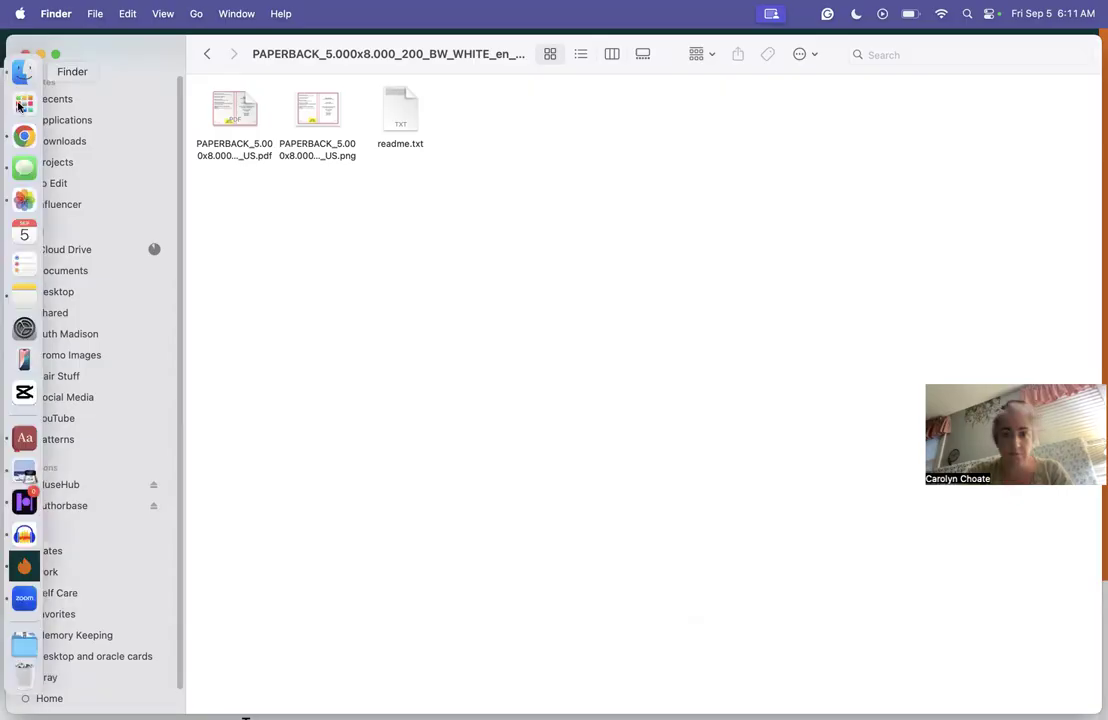
pyautogui.click(18, 105)
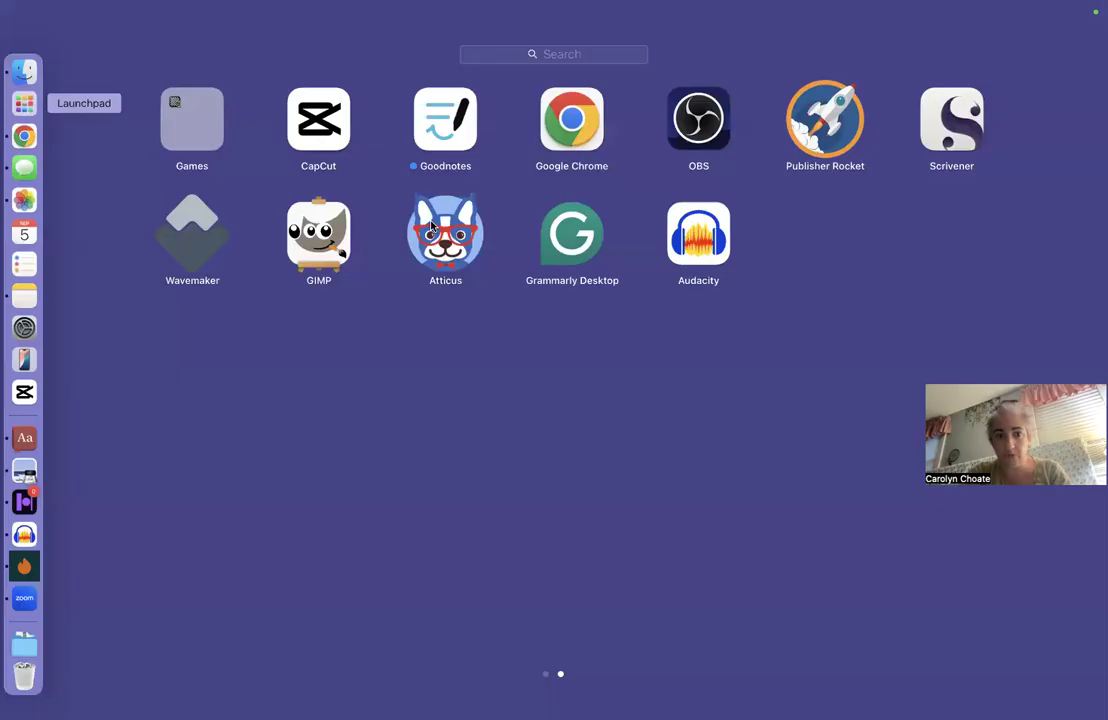
pyautogui.click(315, 260)
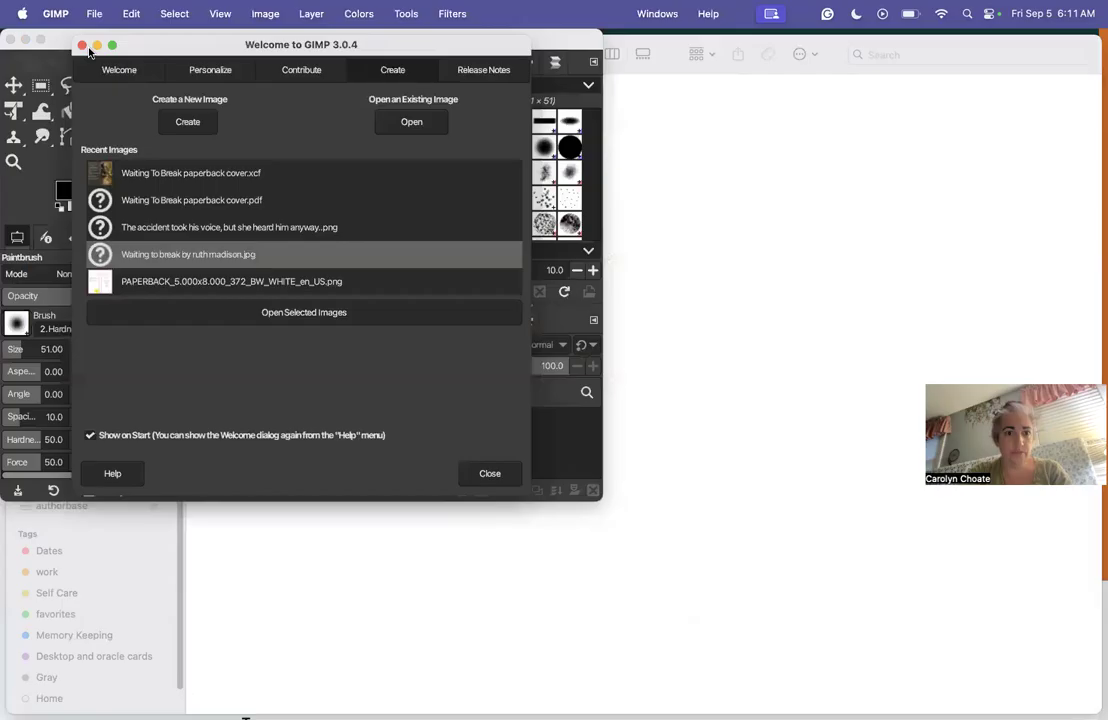
pyautogui.click(498, 482)
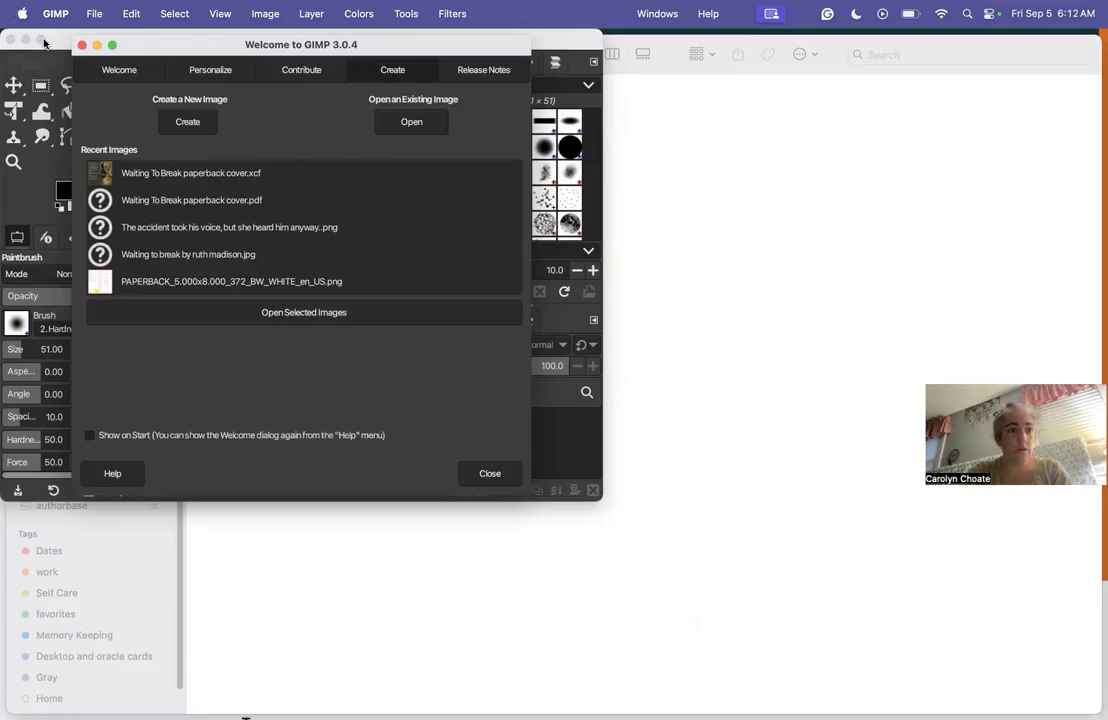
pyautogui.click(41, 39)
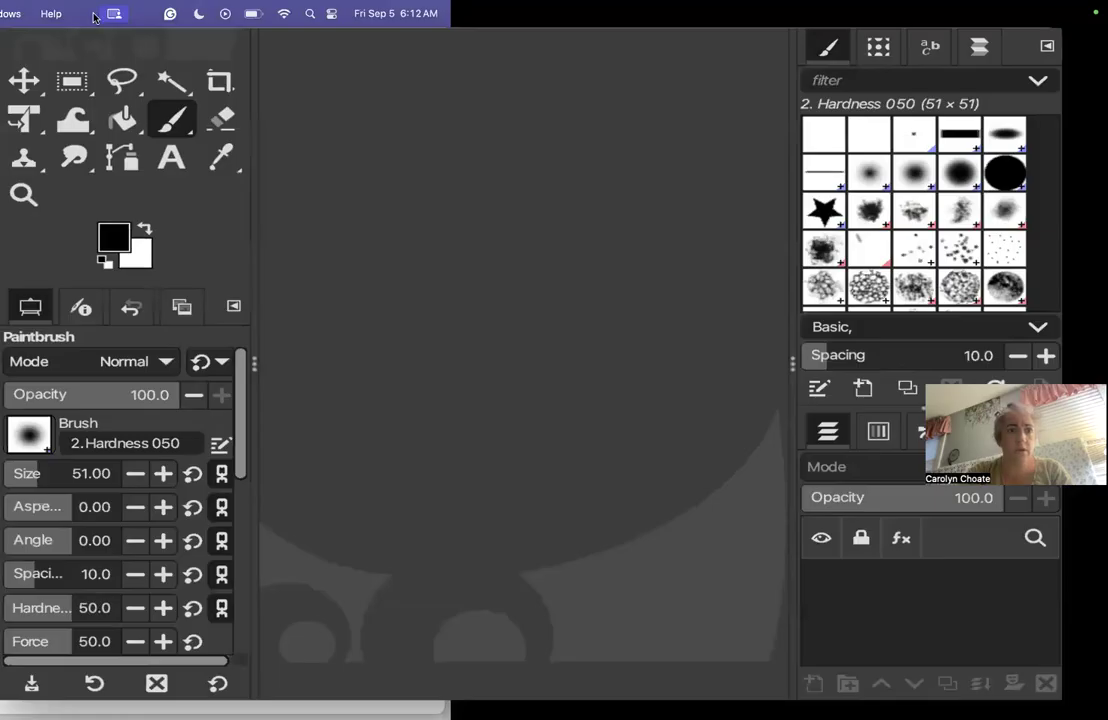
# Open the template image PAPERBACK_5.000x8.000_200_BW_WHITE_en_US.png from its extracted folder
pyautogui.click(94, 13)
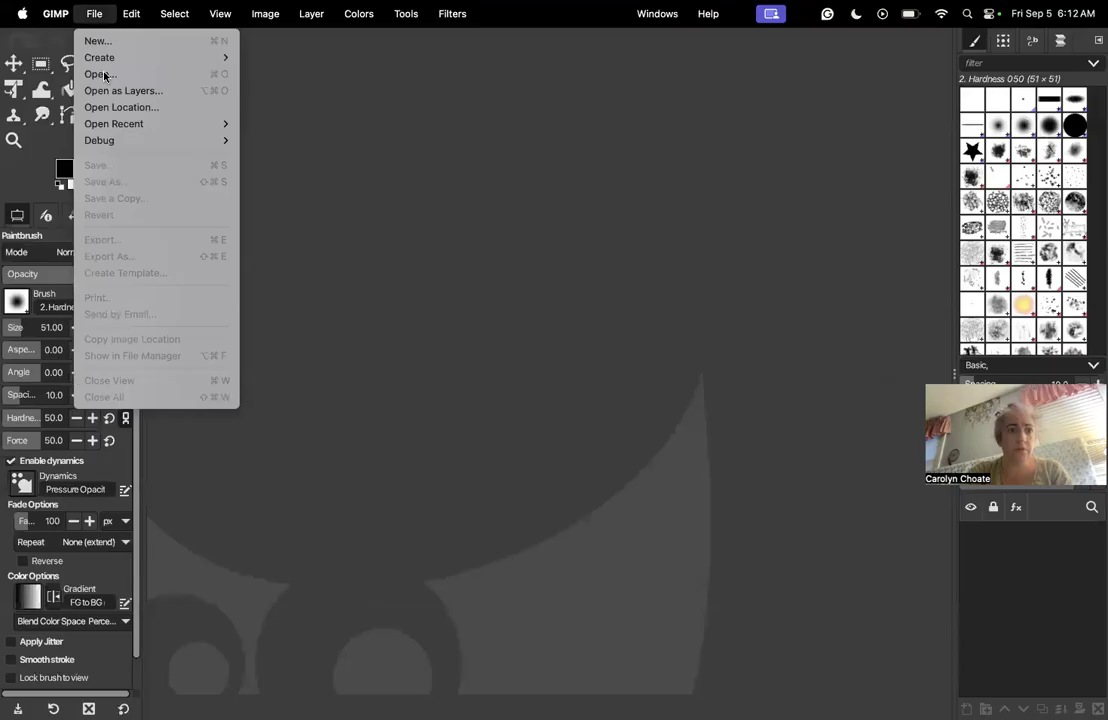
pyautogui.click(125, 80)
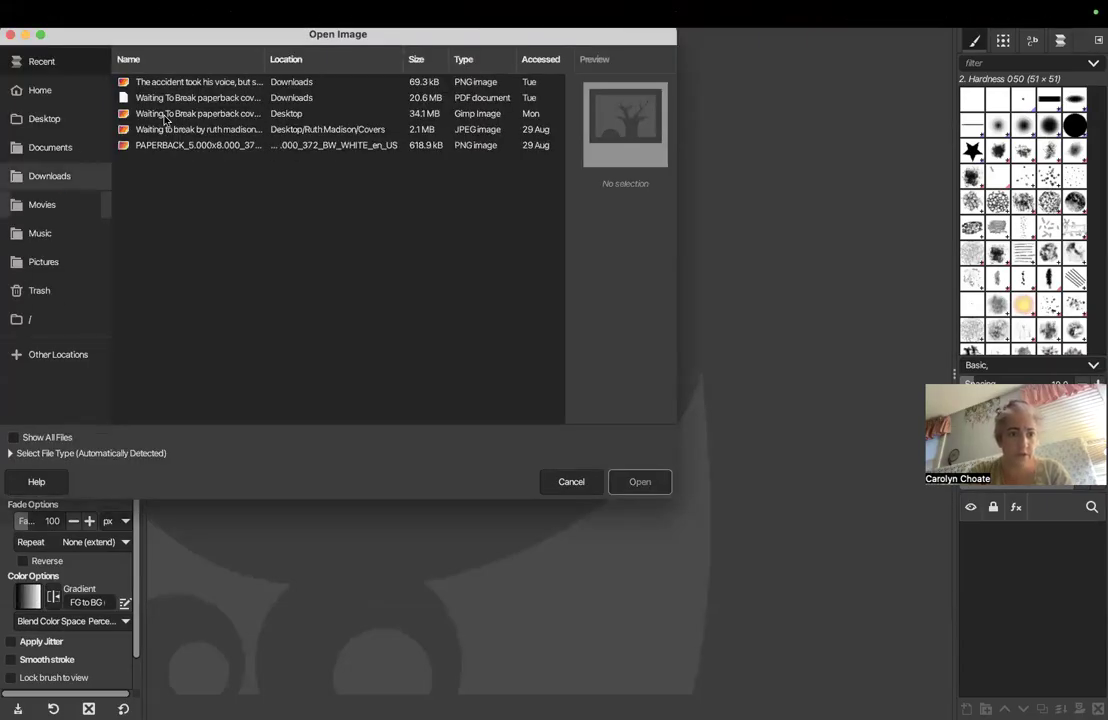
pyautogui.doubleClick(165, 119)
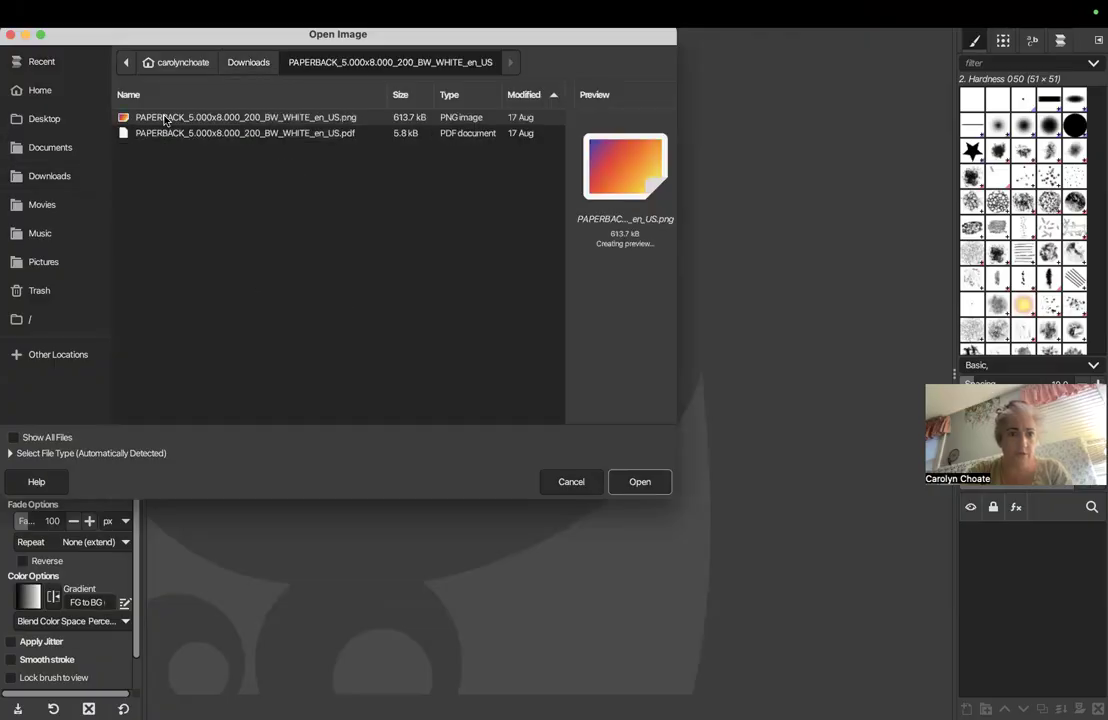
pyautogui.doubleClick(165, 119)
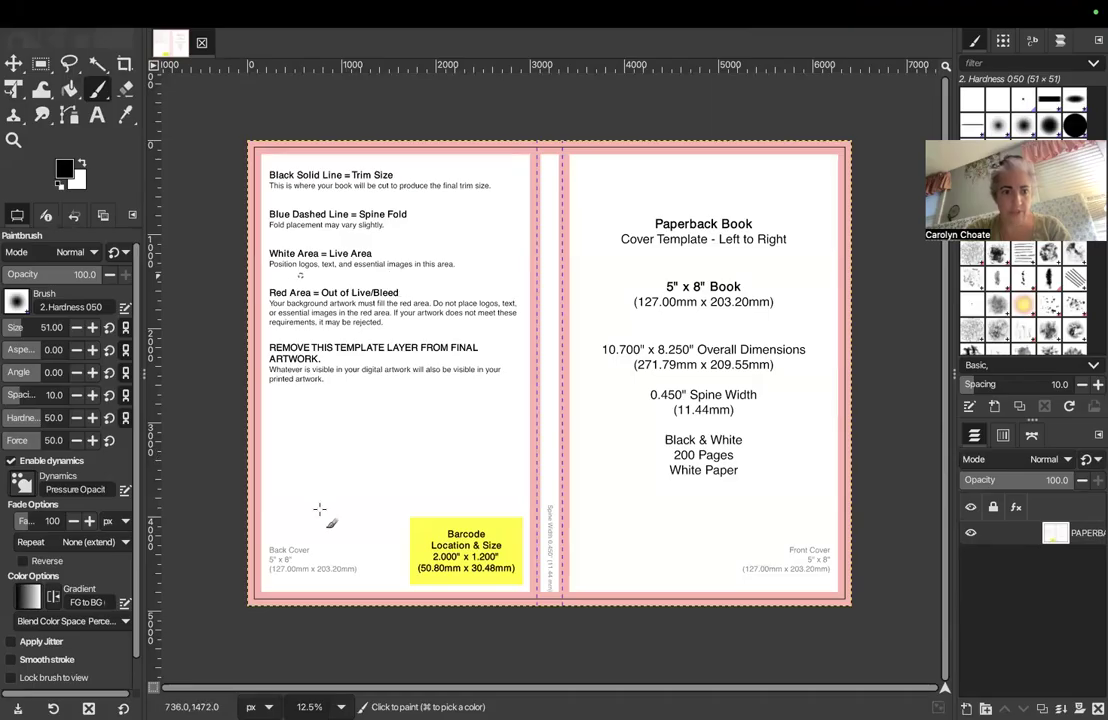
# Take the GIMP window out of full screen and bring the Finder window to the front
pyautogui.moveTo(57, 7)
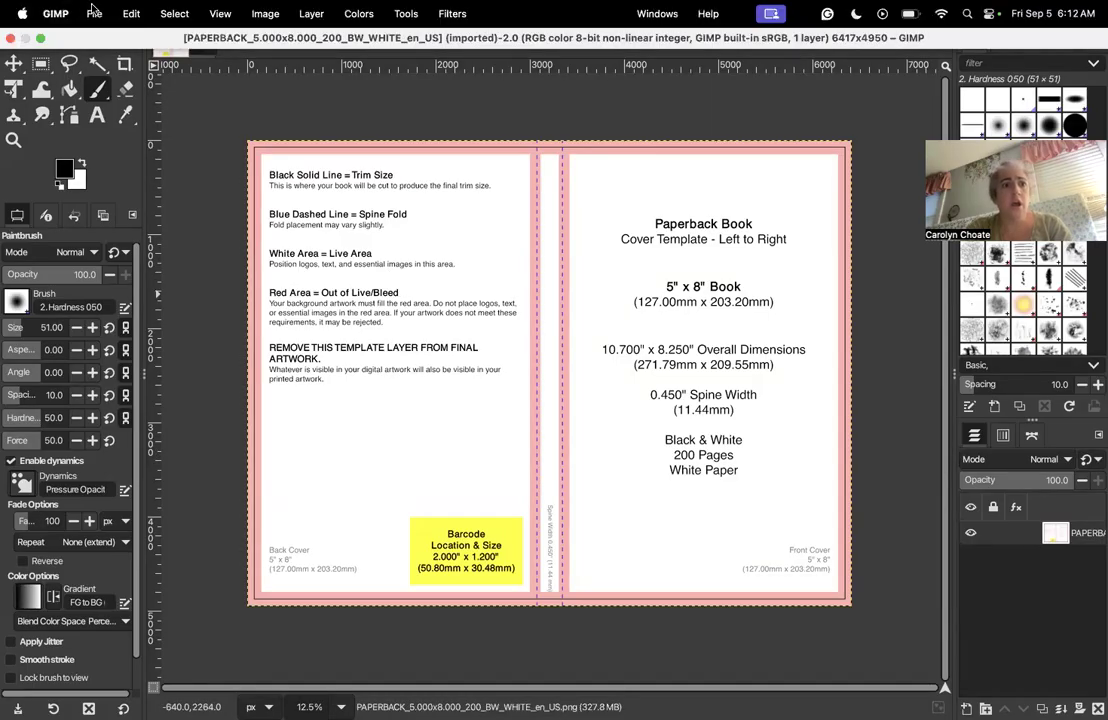
pyautogui.click(88, 10)
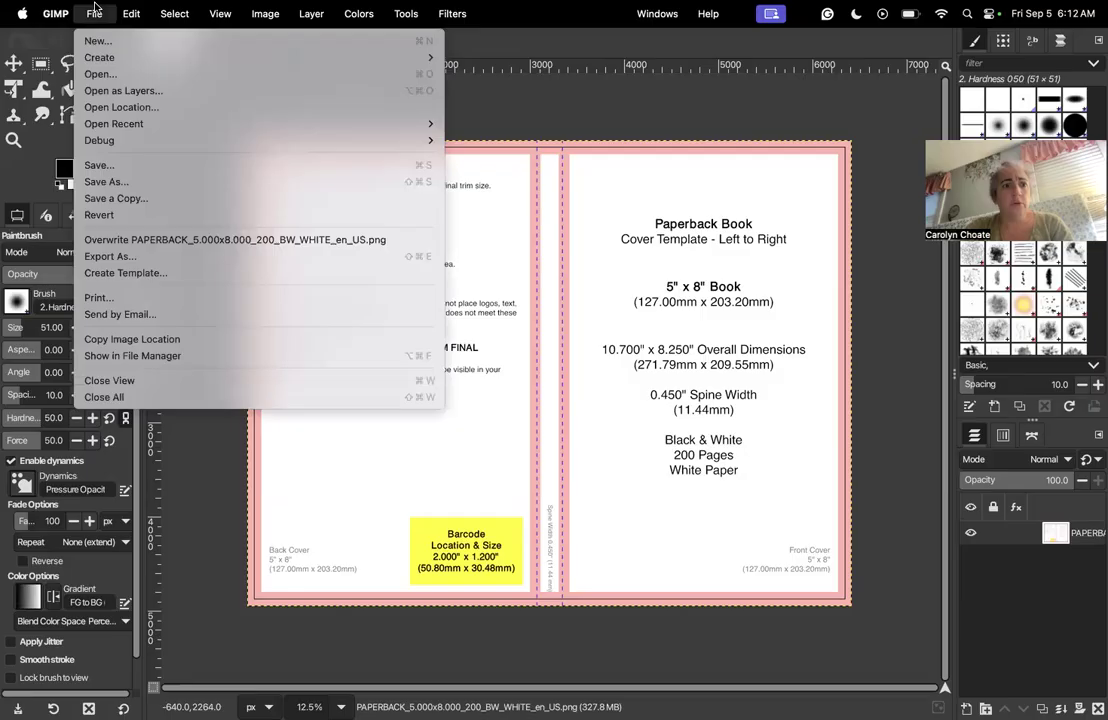
pyautogui.click(82, 8)
pyautogui.click(42, 38)
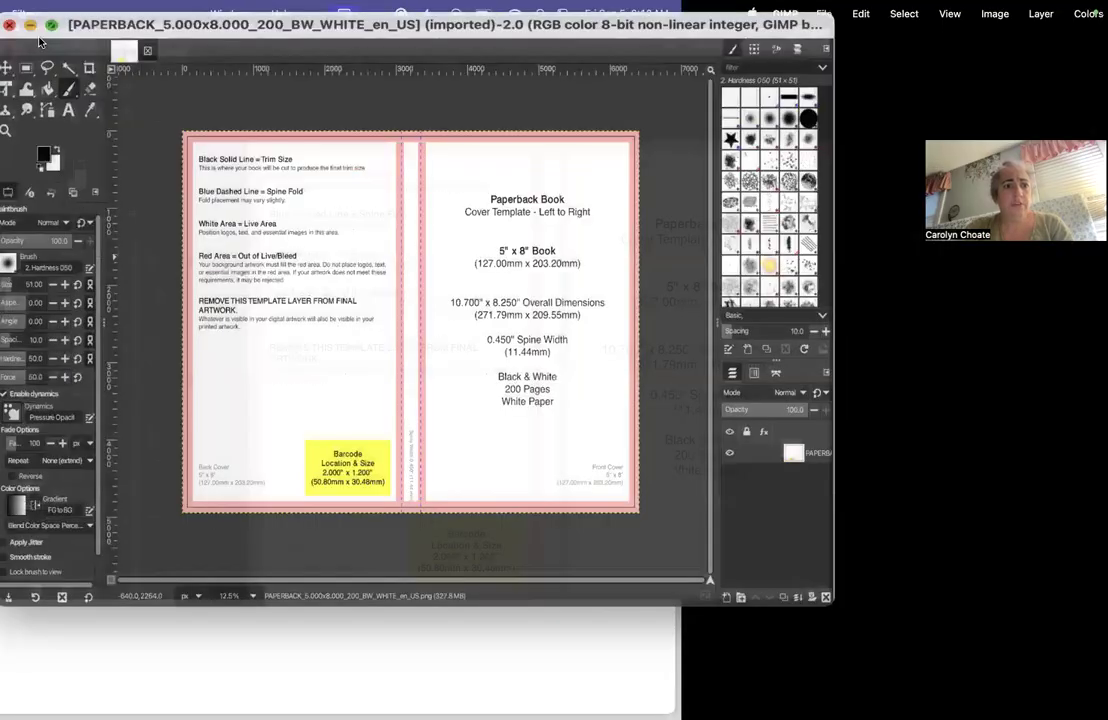
pyautogui.click(645, 155)
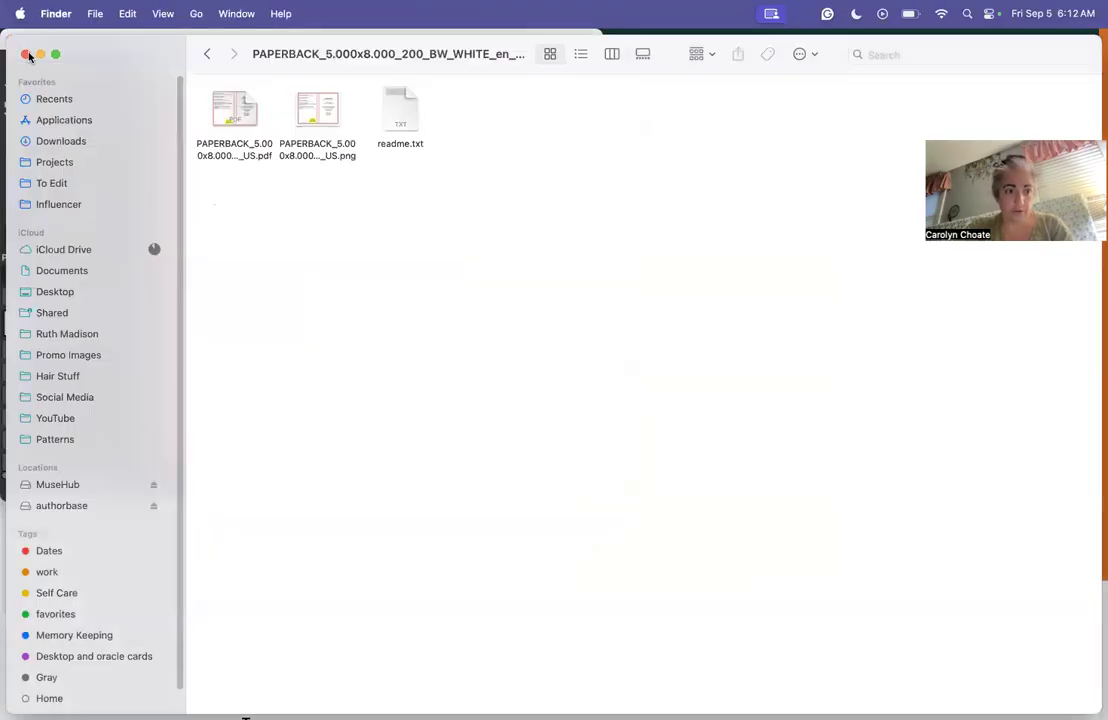
# Open the Covers folder inside the author's folder and position the Finder window so the template in GIMP stays accessible
pyautogui.click(66, 334)
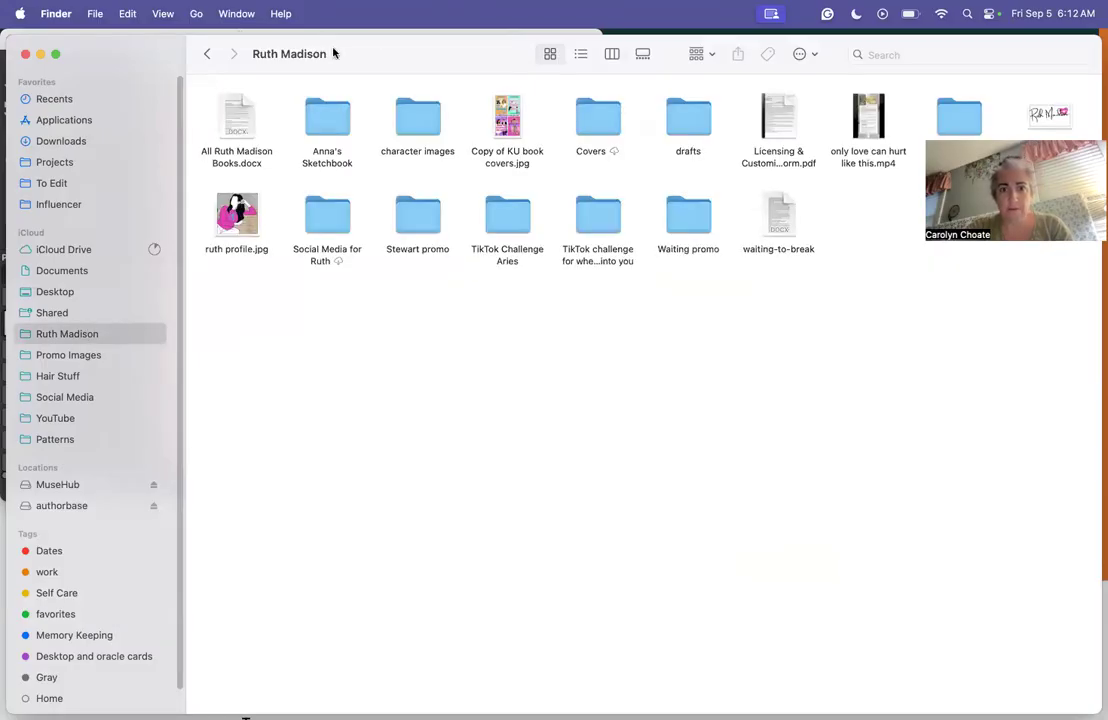
pyautogui.moveTo(338, 53); pyautogui.dragTo(346, 57)
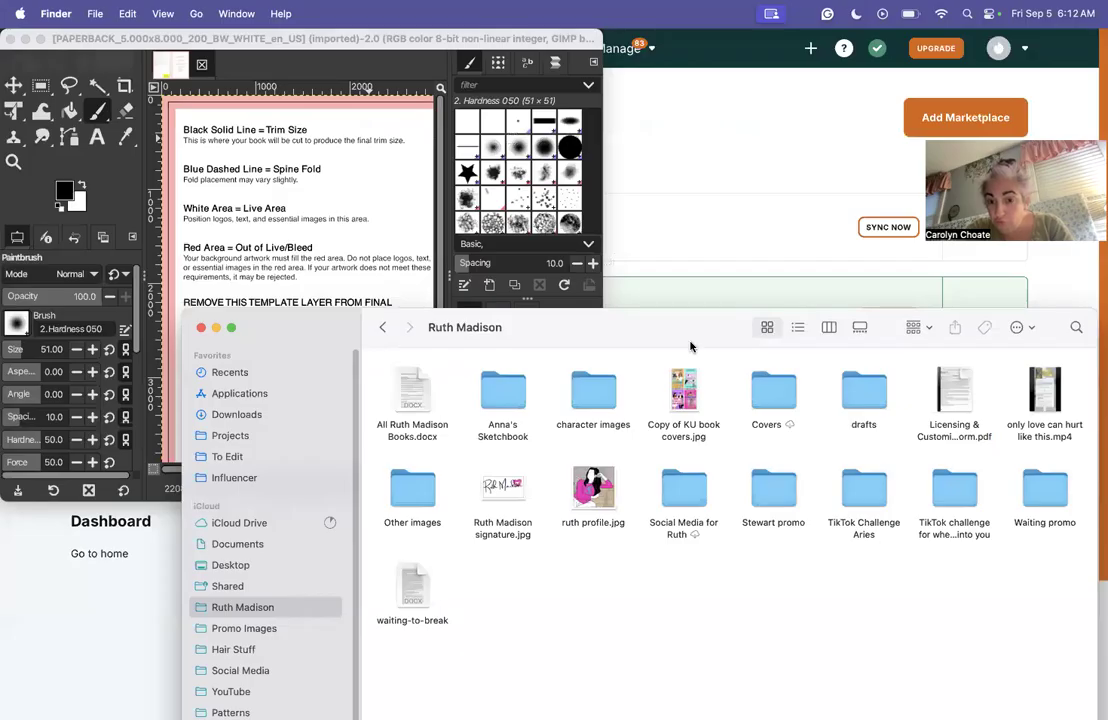
pyautogui.doubleClick(782, 404)
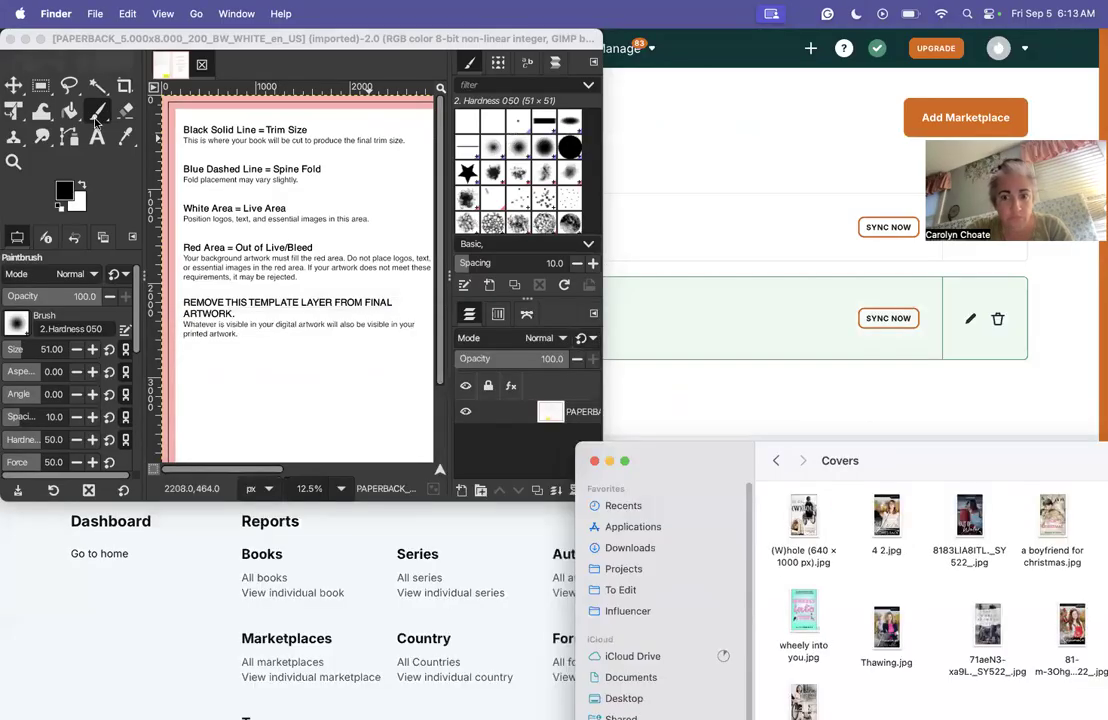
# Add the cover image 4 2.jpg to the template as a new layer and return GIMP to full screen
pyautogui.moveTo(885, 516); pyautogui.dragTo(318, 344)
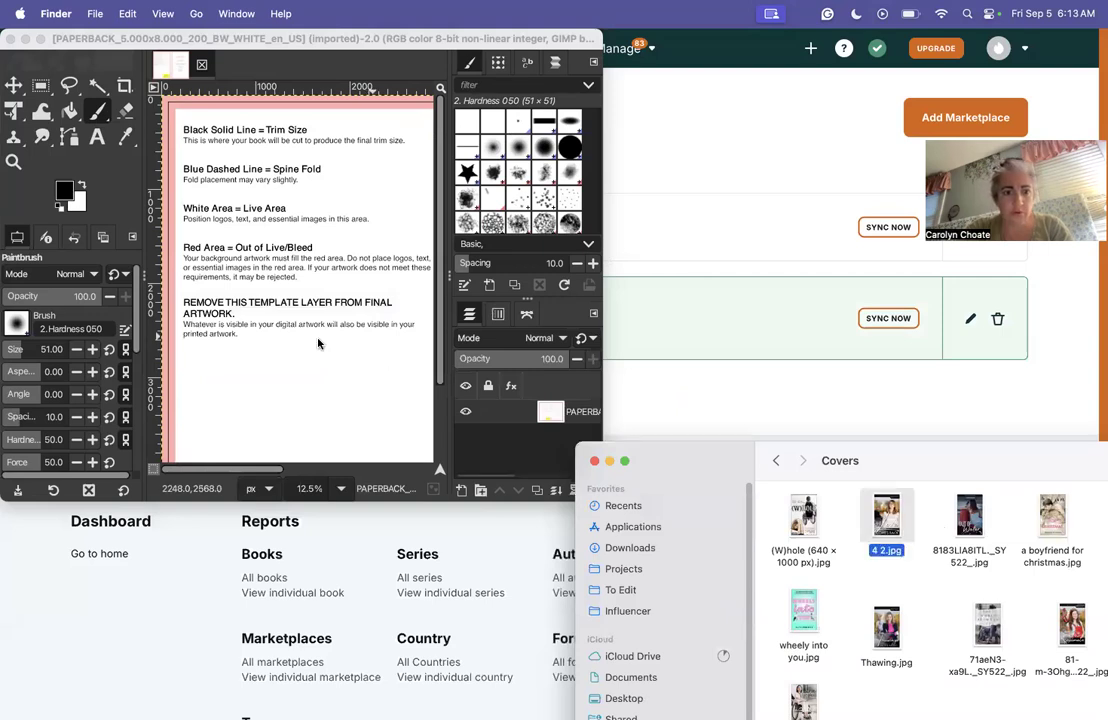
pyautogui.click(38, 39)
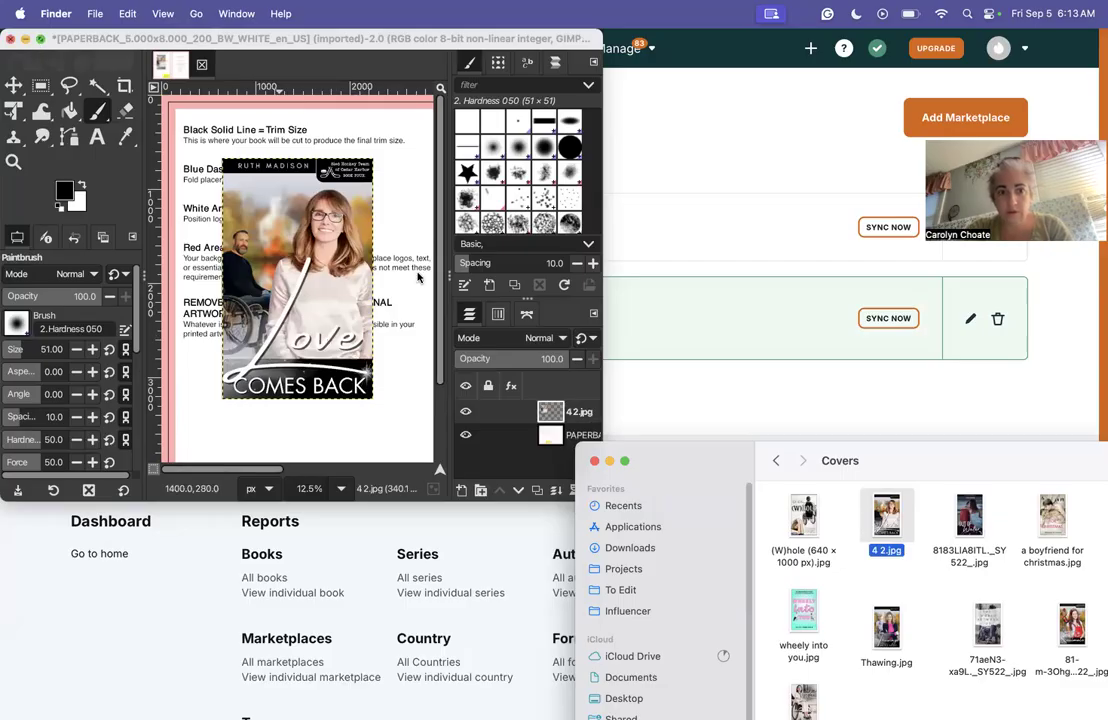
# Move the cover image to the upper-left corner of the front cover's white live area
pyautogui.moveTo(385, 291); pyautogui.dragTo(742, 191)
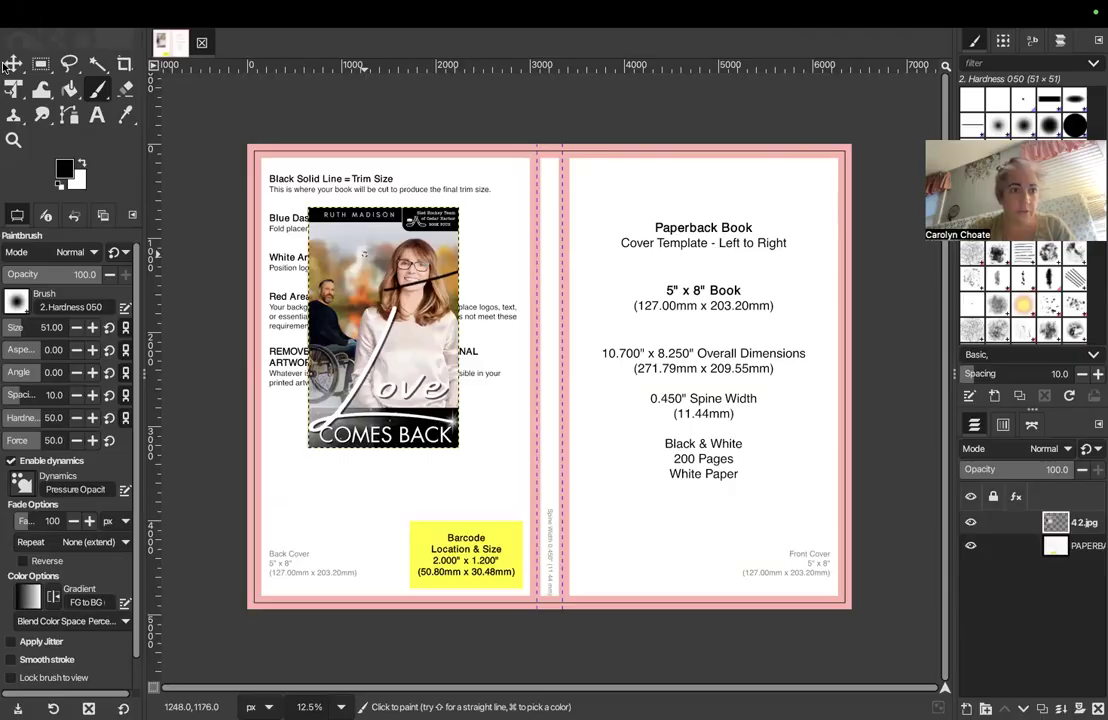
pyautogui.press('super+z')
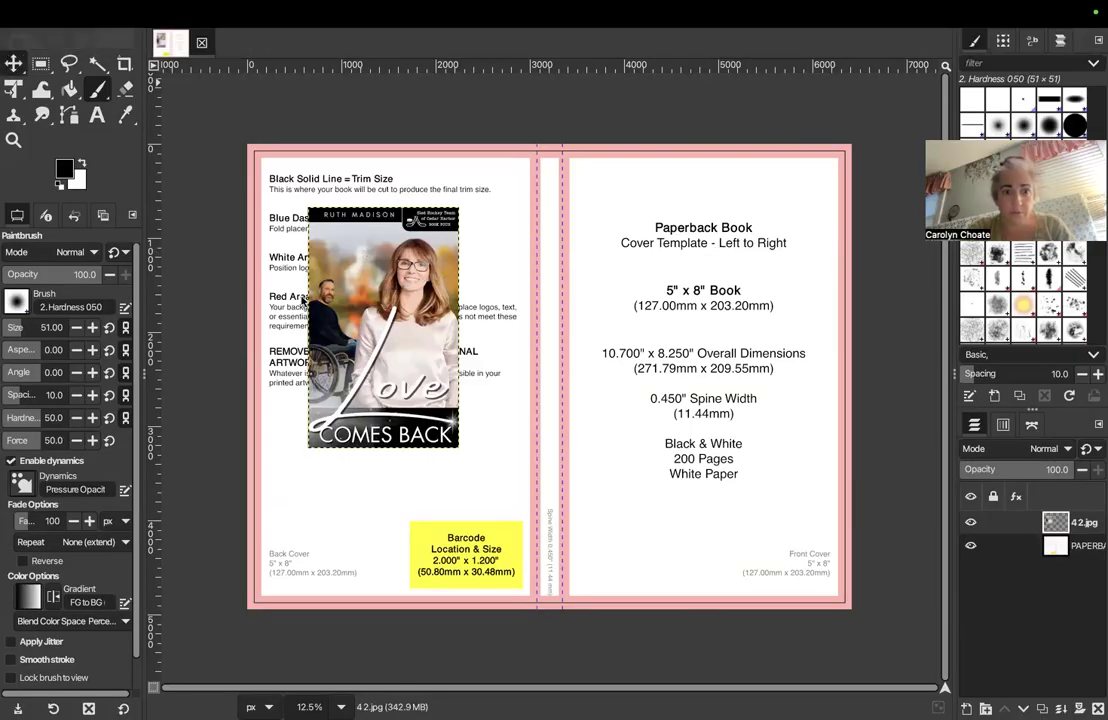
pyautogui.press('m')
pyautogui.moveTo(329, 272); pyautogui.dragTo(605, 213)
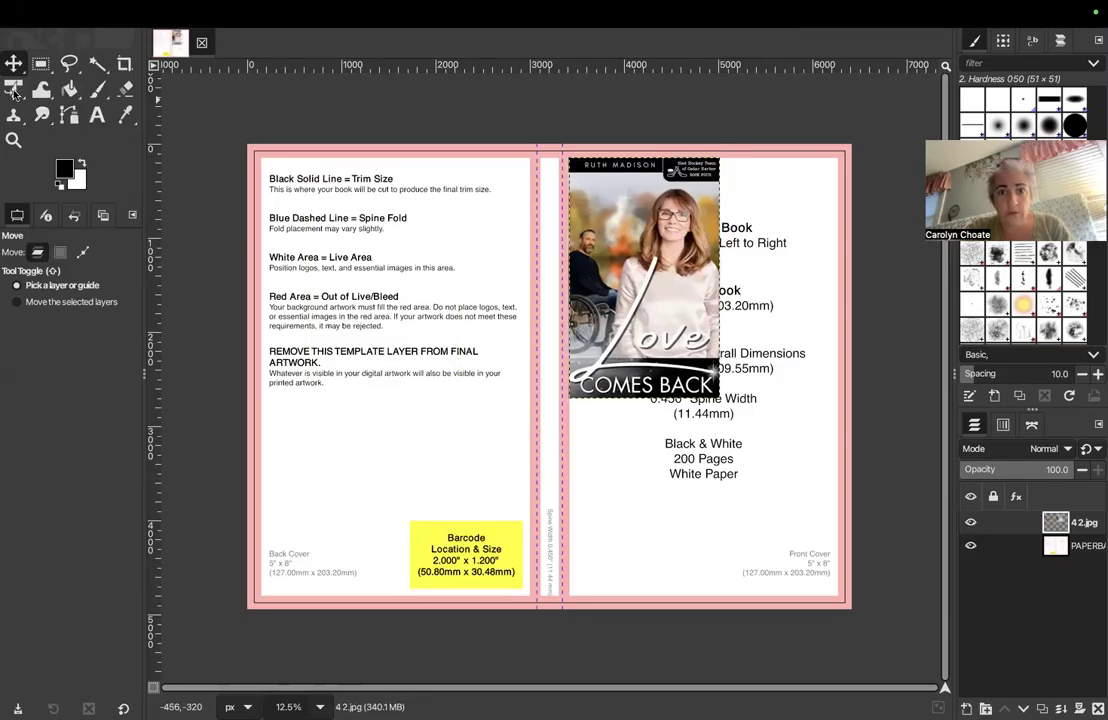
# Scale the cover image proportionally to about 2837 x 4539 px so it spans the width of the front cover's live area
pyautogui.click(14, 90)
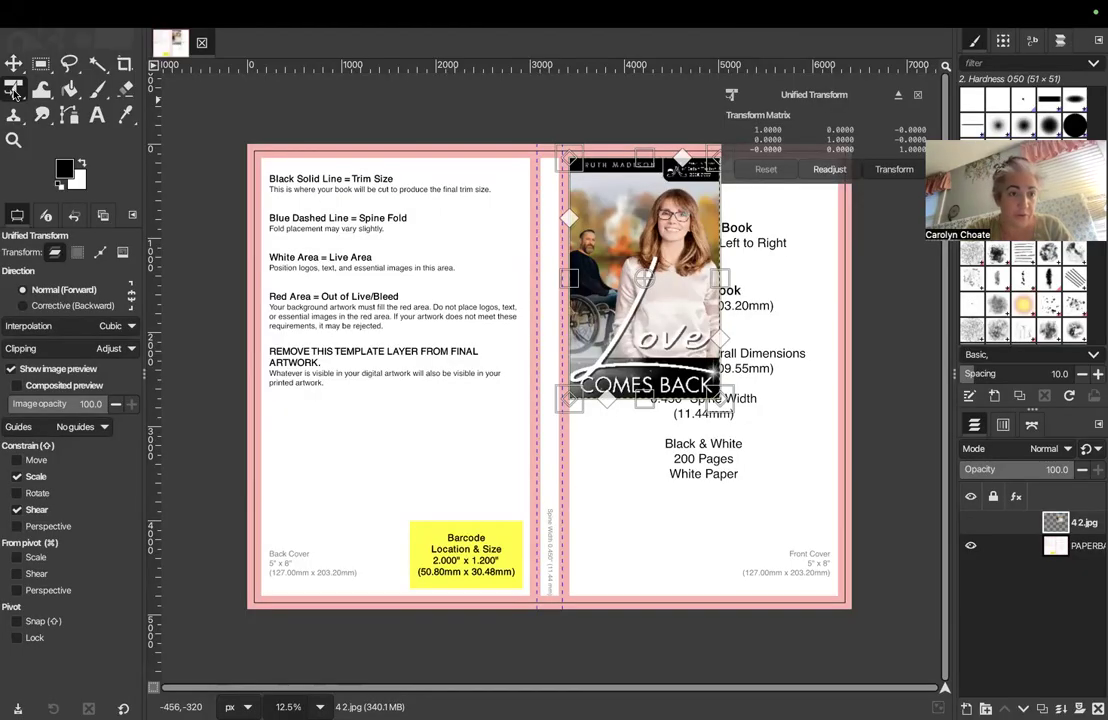
pyautogui.click(14, 91)
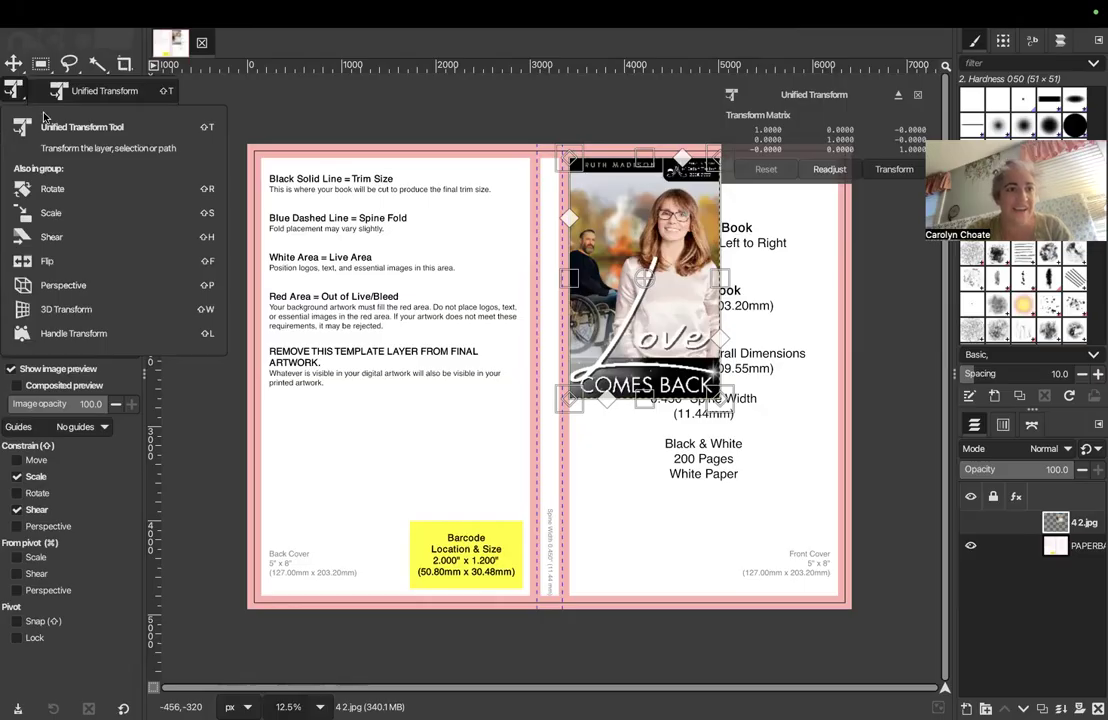
pyautogui.click(55, 130)
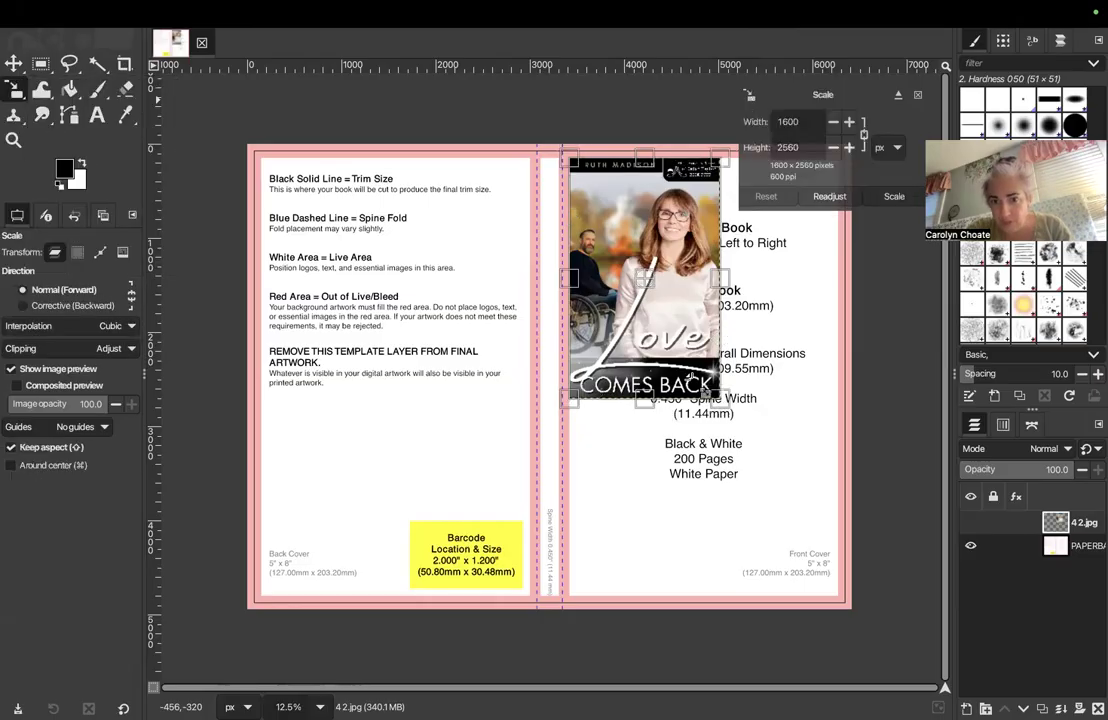
pyautogui.moveTo(720, 397); pyautogui.dragTo(844, 602)
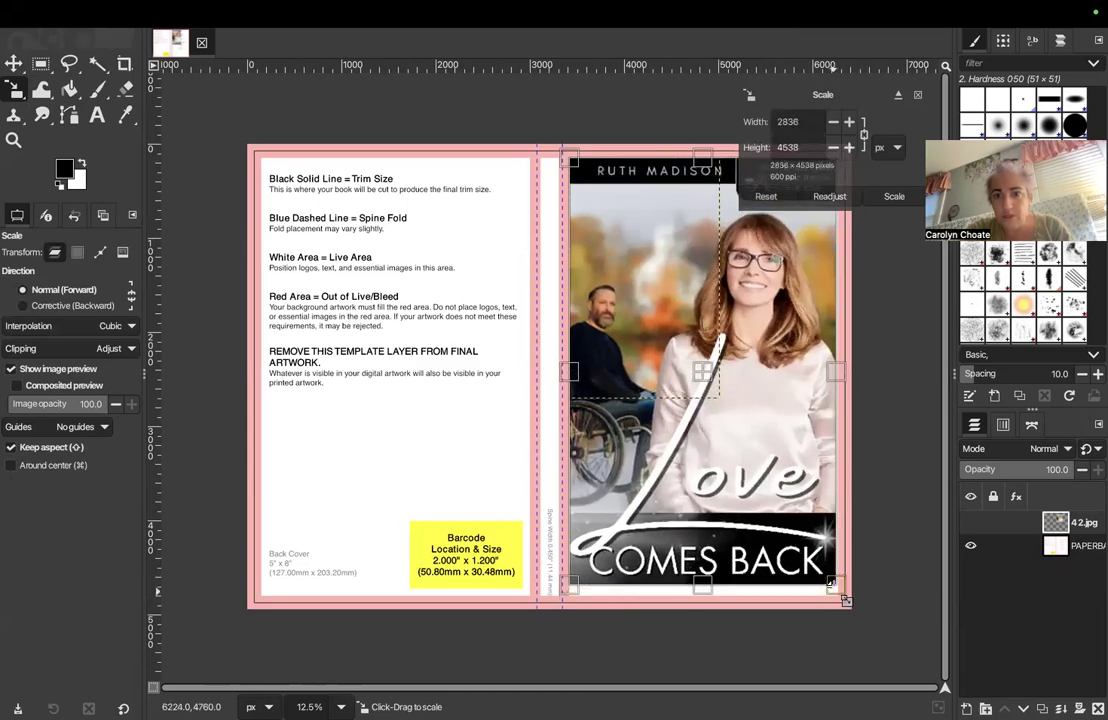
pyautogui.click(899, 196)
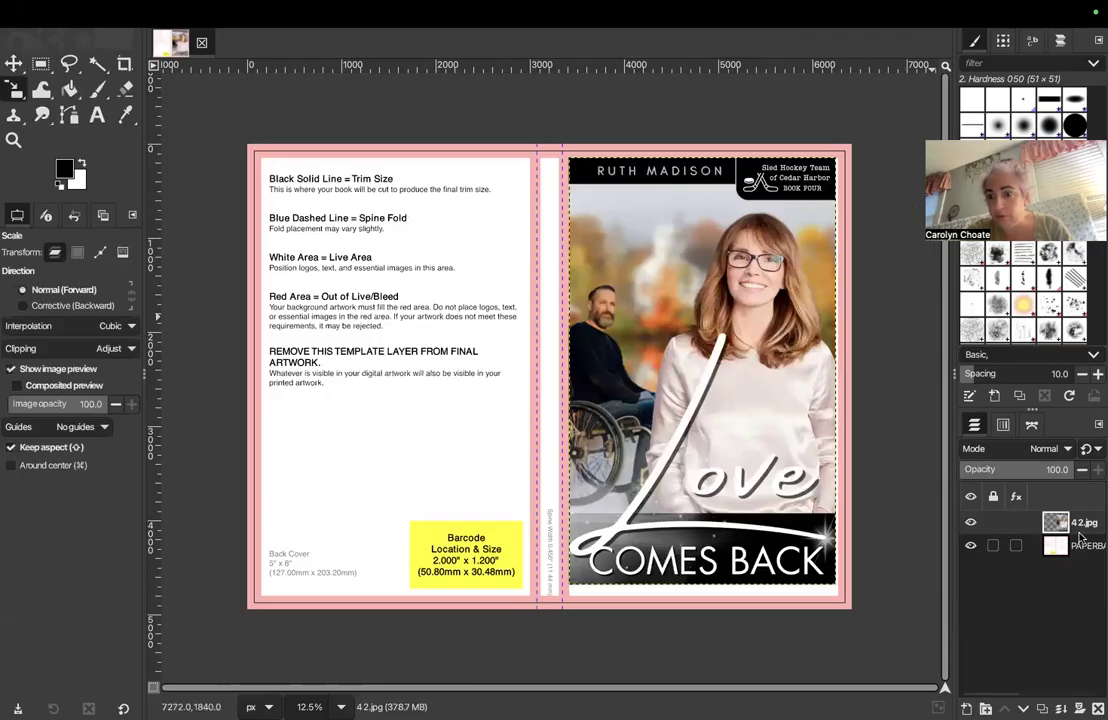
# Try placing the template layer above the 4 2.jpg layer, and undo the reordering
pyautogui.click(1080, 552)
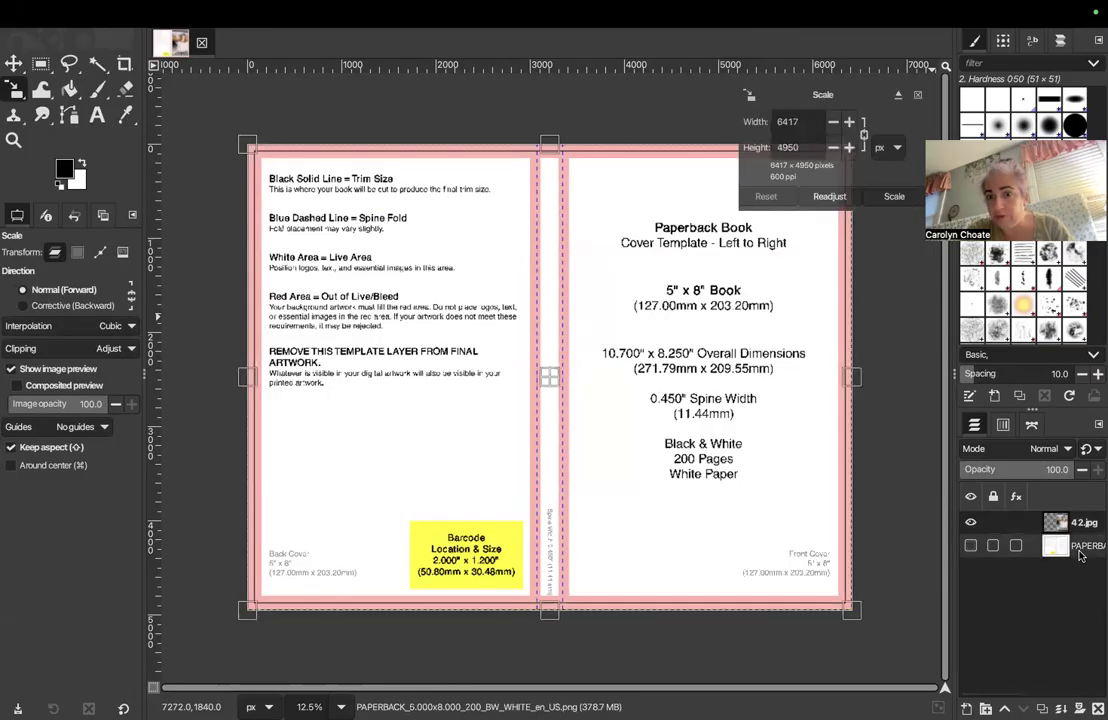
pyautogui.click(1076, 527)
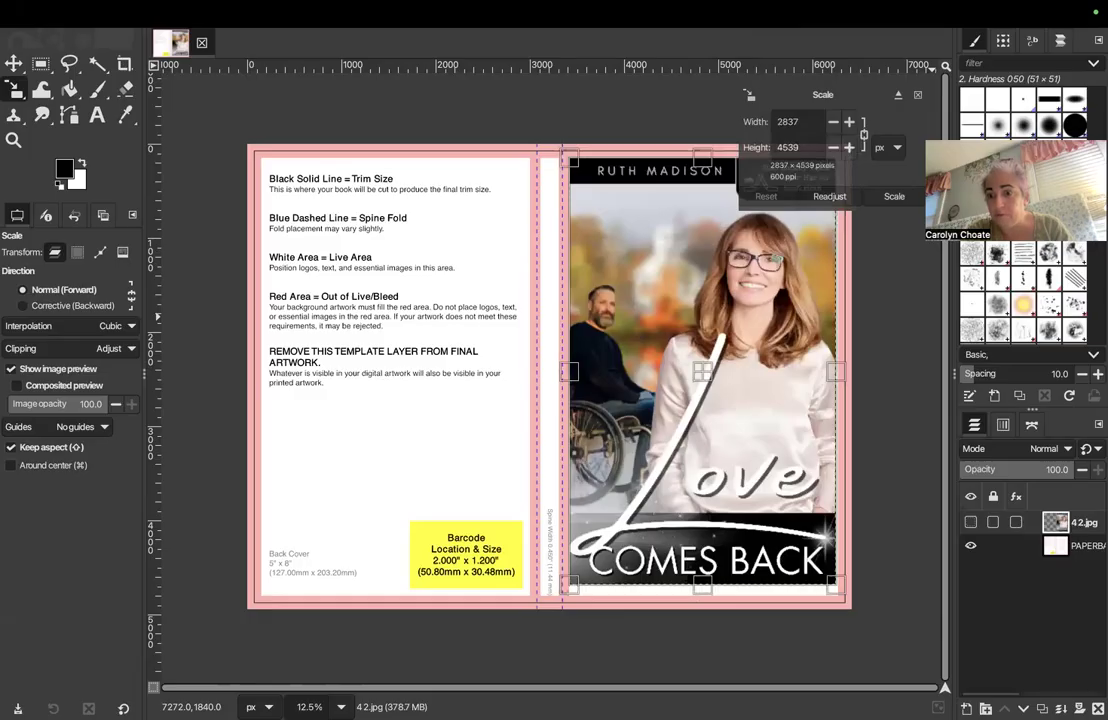
pyautogui.moveTo(1080, 547); pyautogui.dragTo(1079, 516)
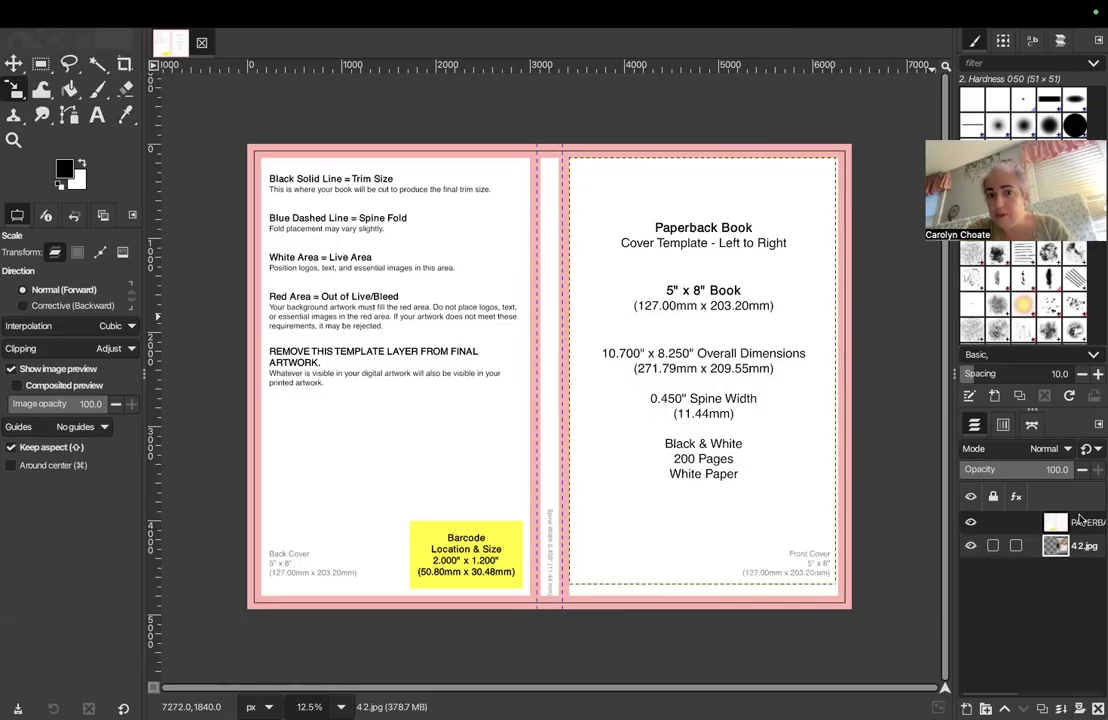
pyautogui.press('super+z')
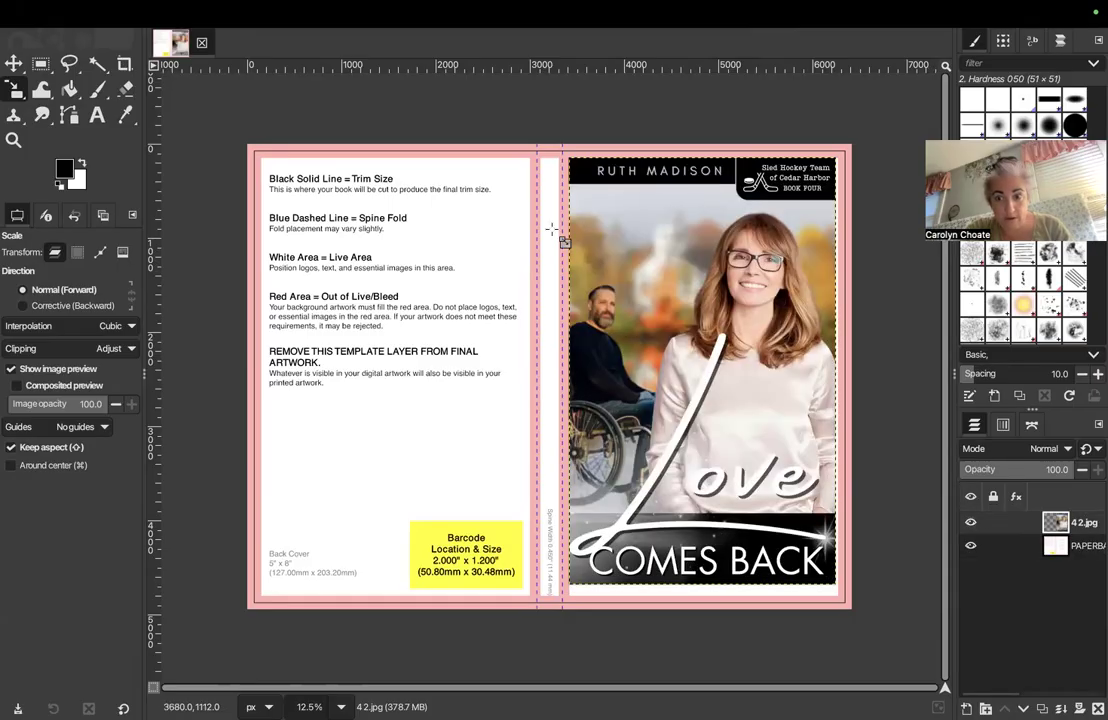
# Add a new 6417 x 4950 px layer filled with transparency above the cover image
pyautogui.rightClick(993, 575)
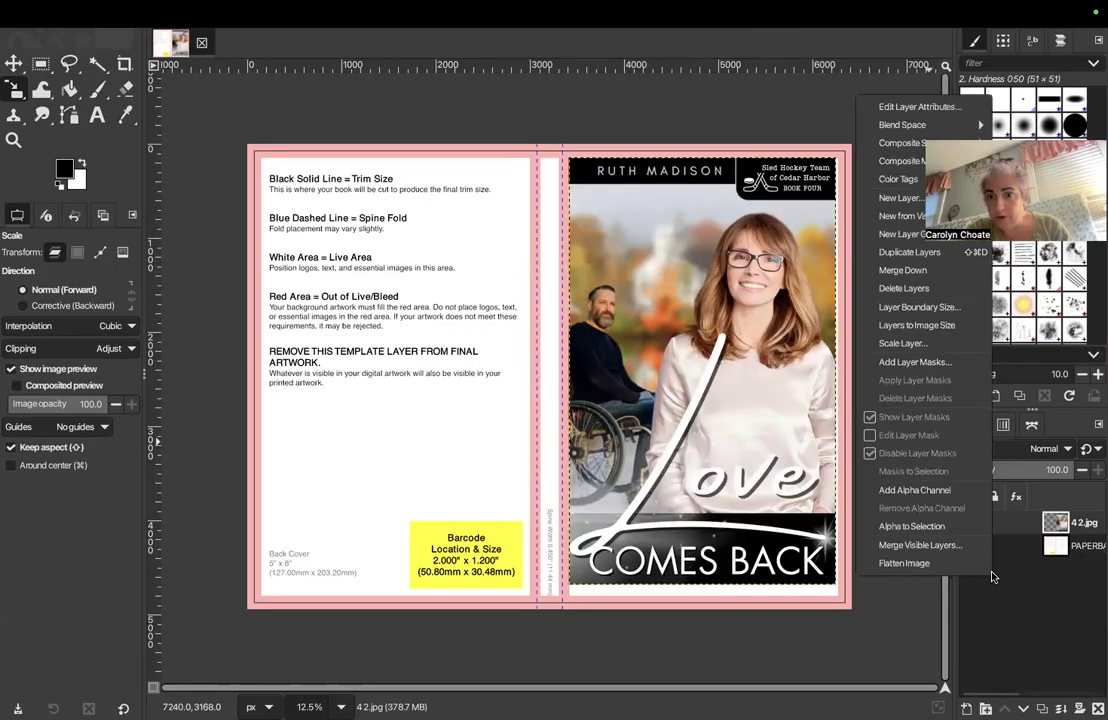
pyautogui.click(914, 198)
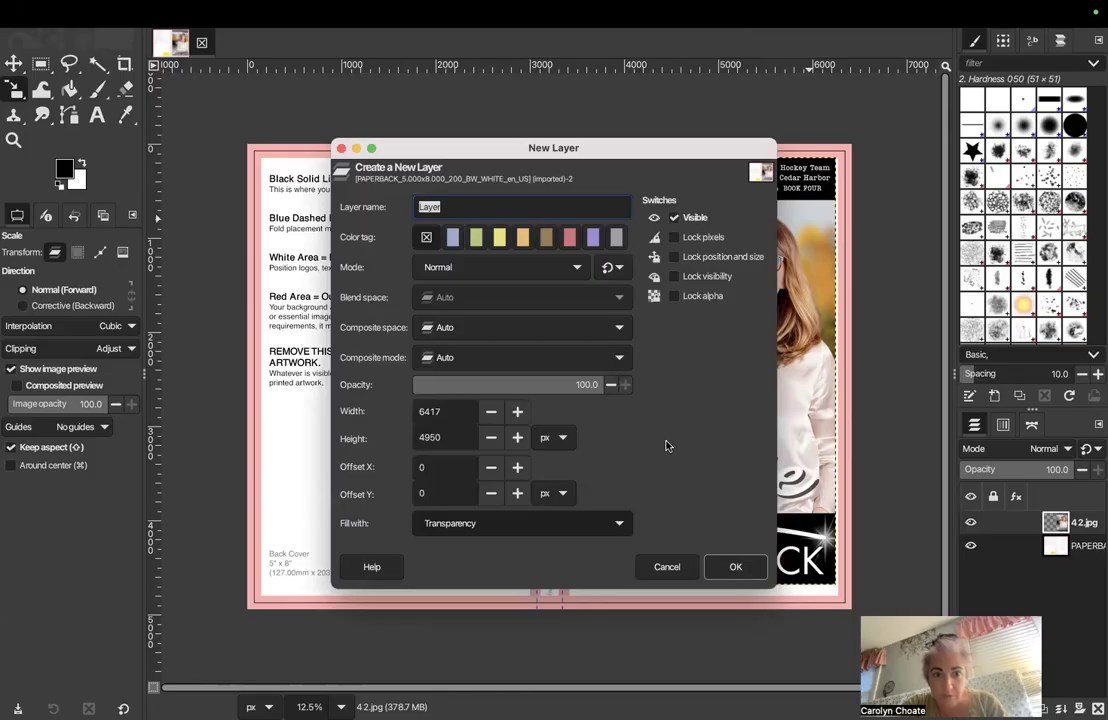
pyautogui.click(737, 568)
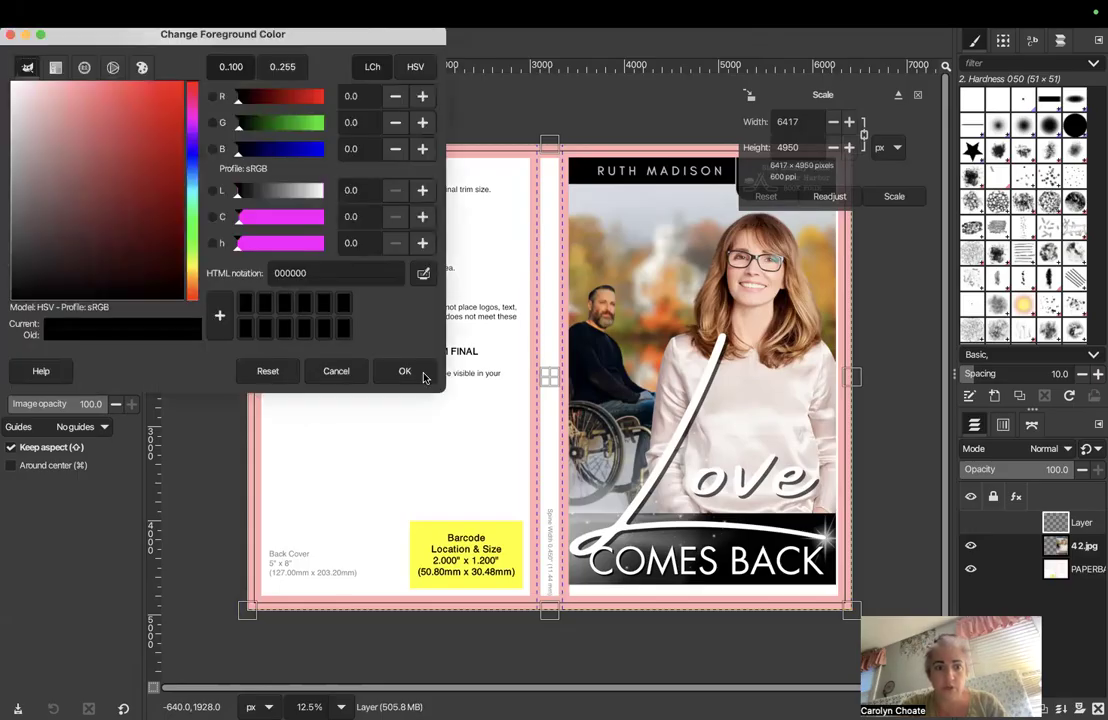
pyautogui.click(384, 365)
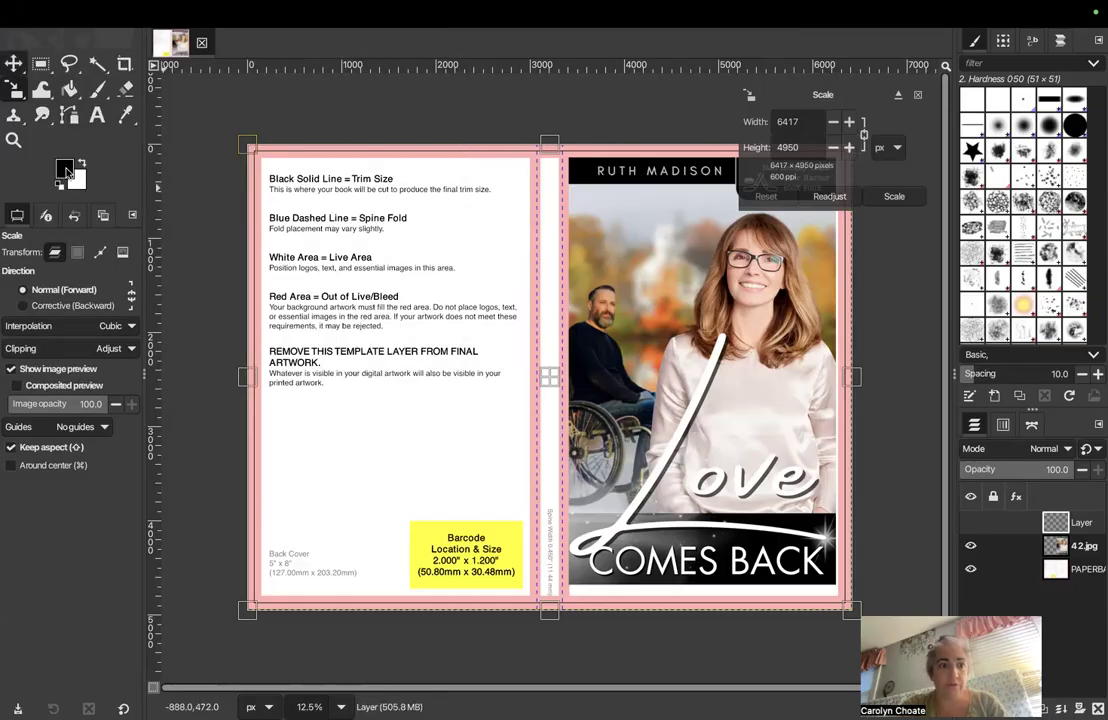
pyautogui.click(66, 172)
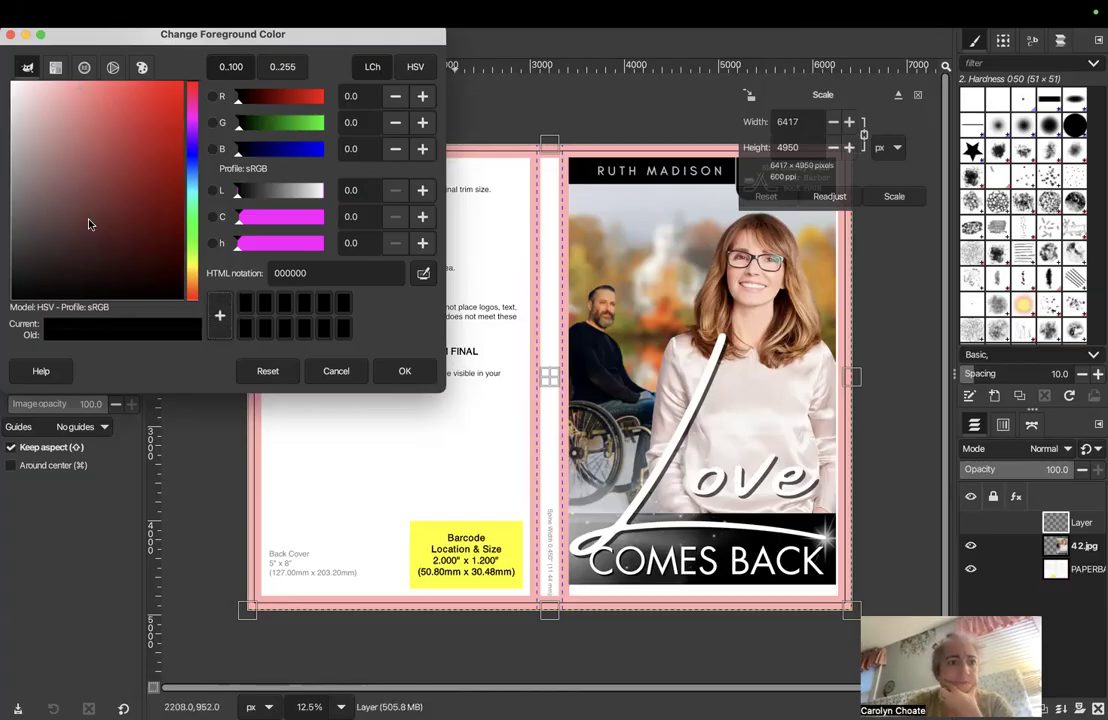
pyautogui.press('Escape')
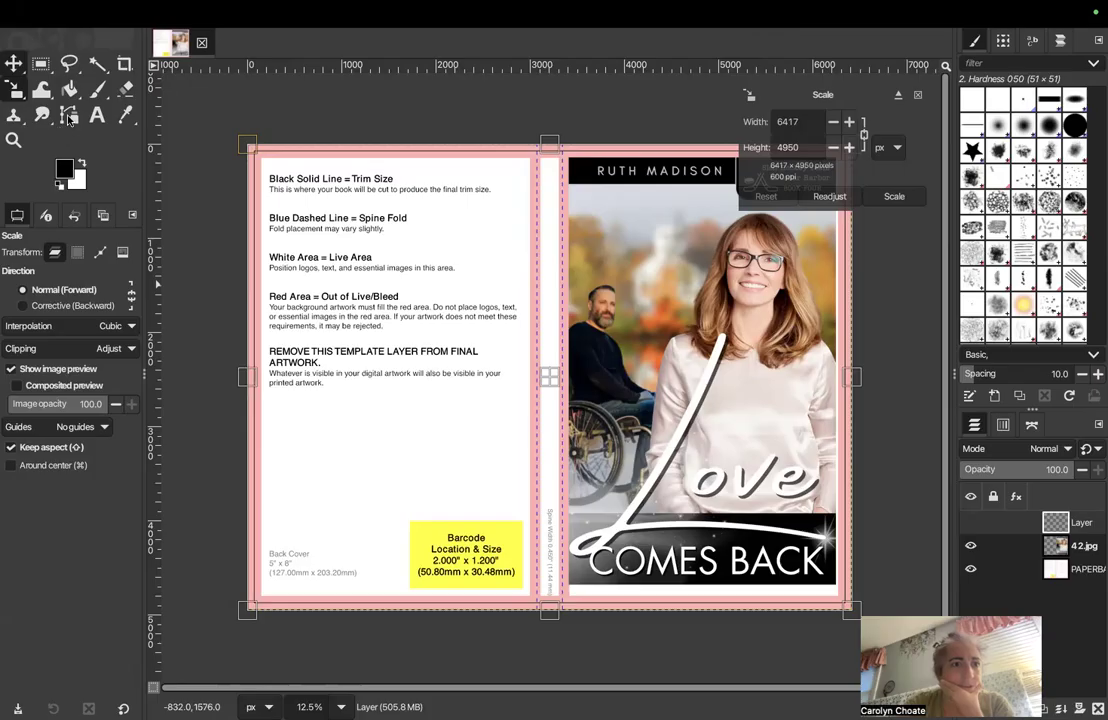
# Sample the orange from the cover photo's autumn background and fill the new layer with it
pyautogui.click(129, 117)
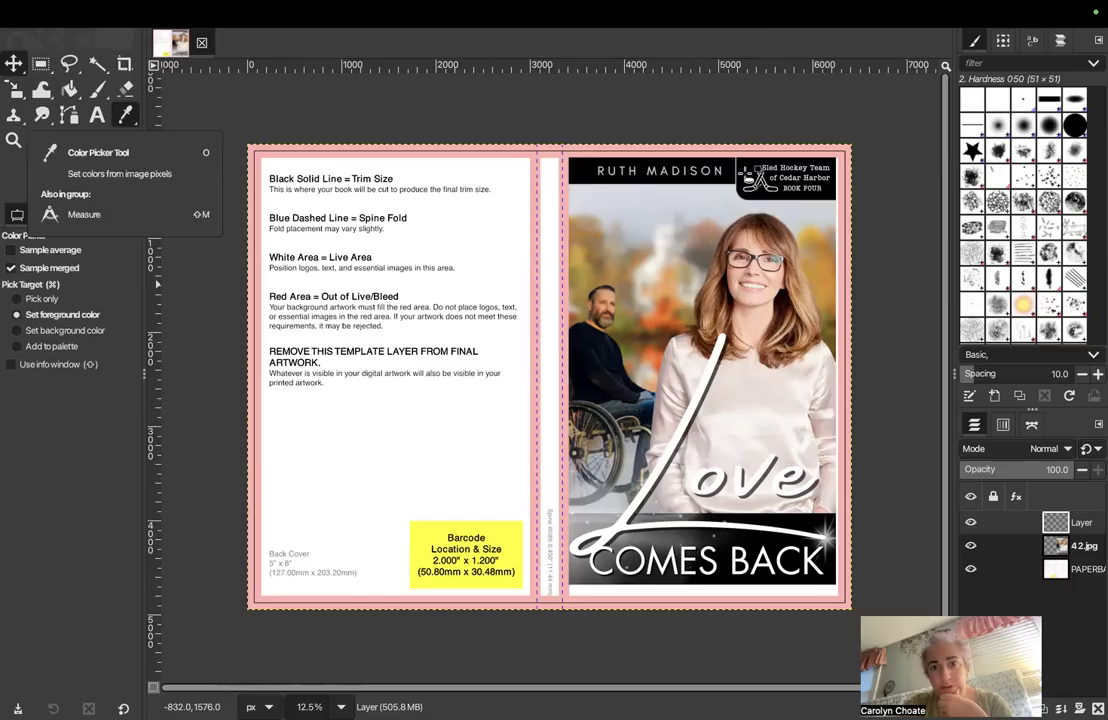
pyautogui.click(653, 320)
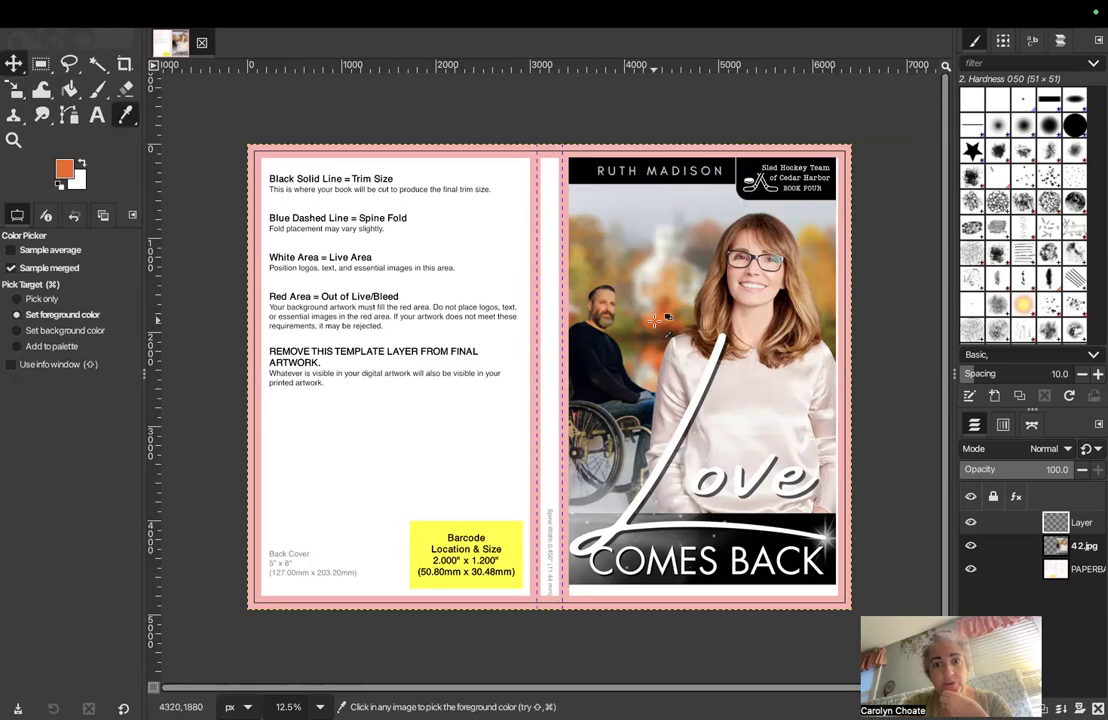
pyautogui.click(70, 90)
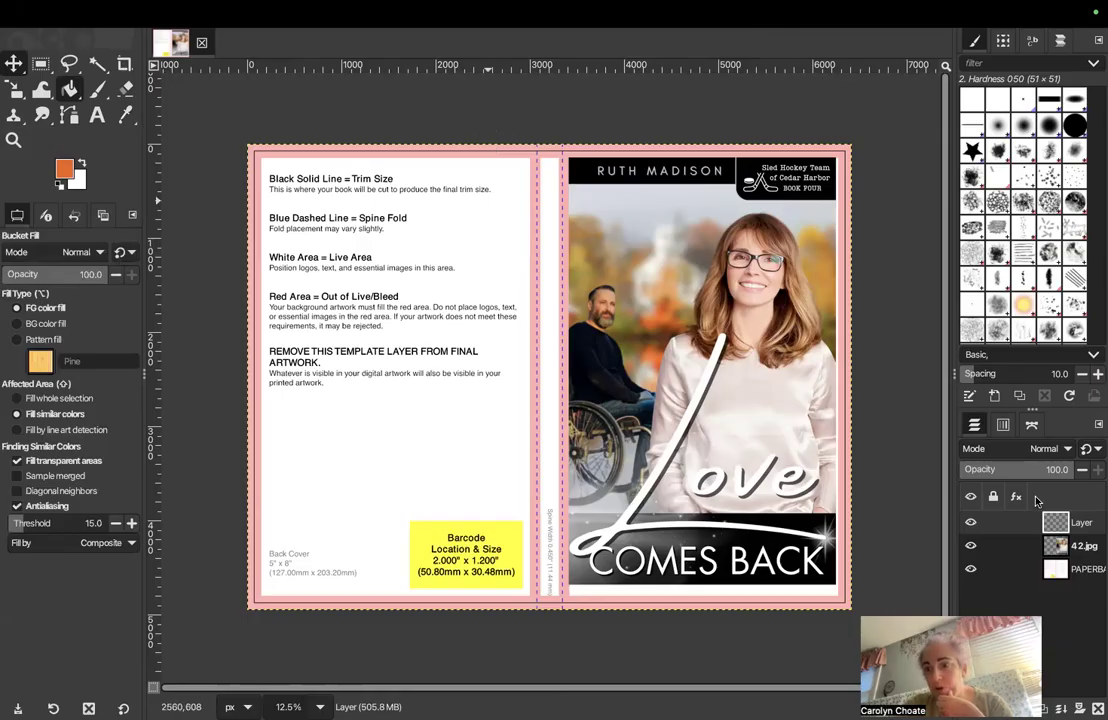
pyautogui.click(488, 199)
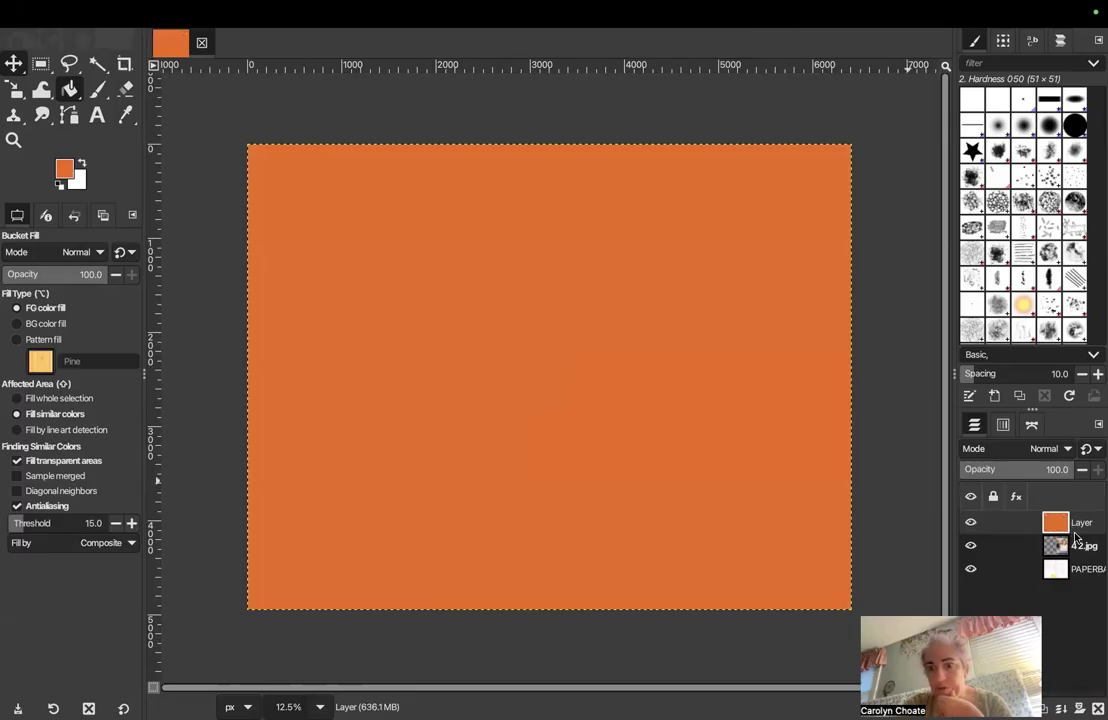
# Place the orange layer between the cover image and the template, and set its opacity to 56
pyautogui.moveTo(1079, 524); pyautogui.dragTo(1078, 562)
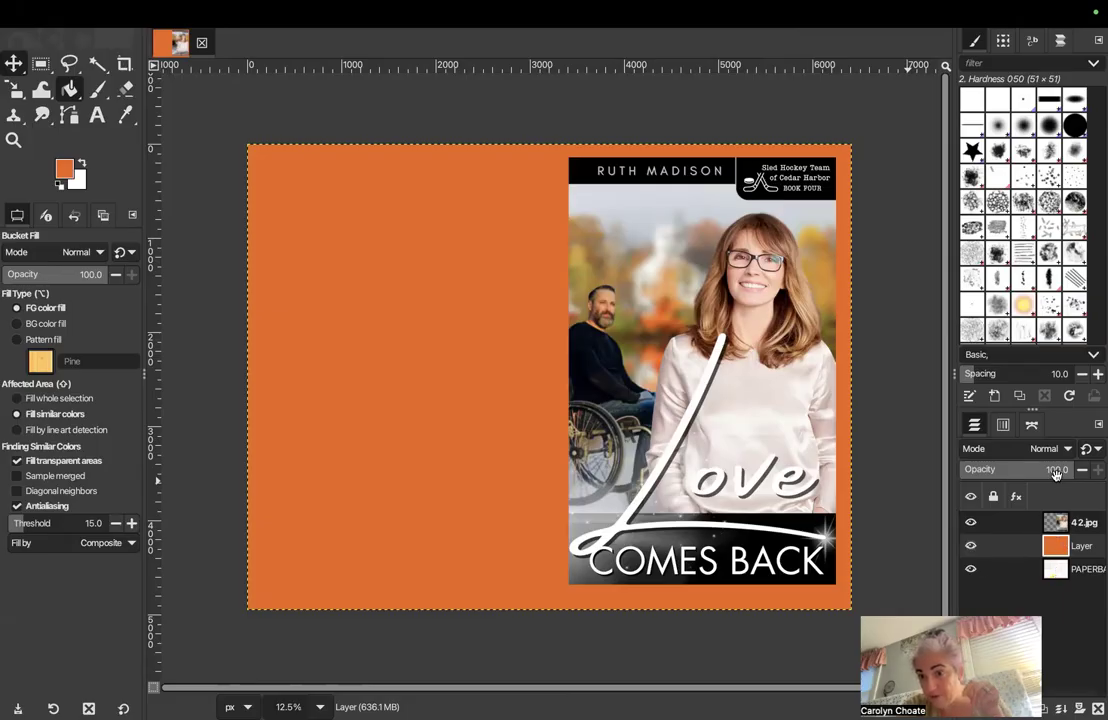
pyautogui.moveTo(1070, 473); pyautogui.dragTo(1038, 471)
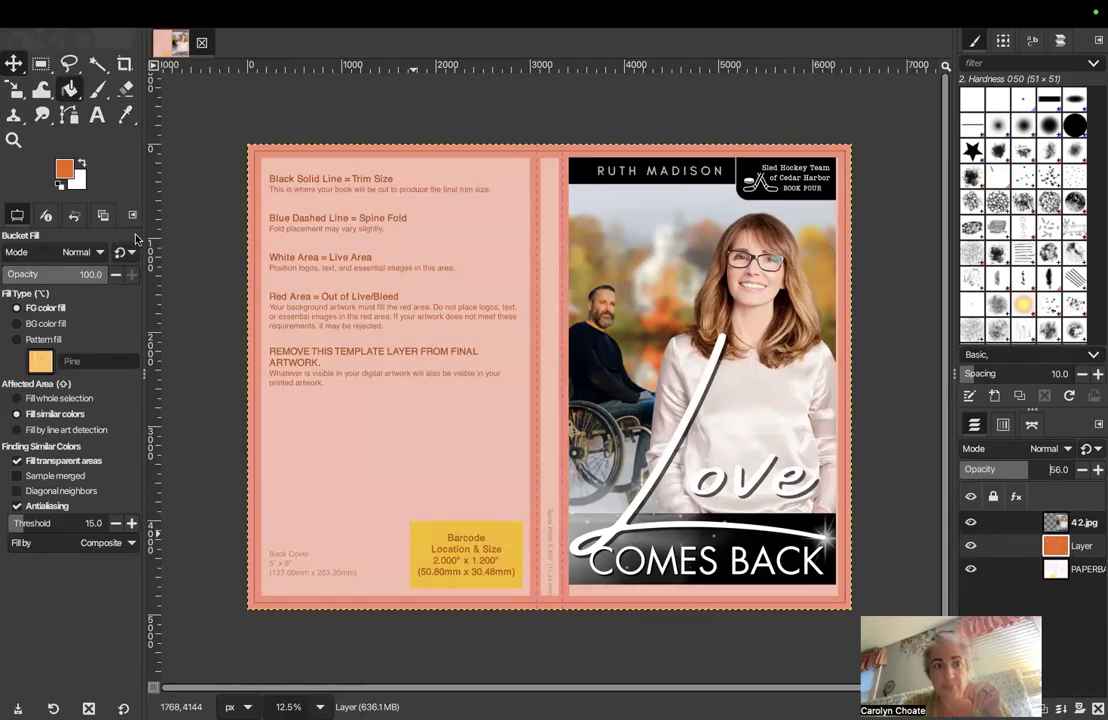
# Set the Text tool's color to black (000000)
pyautogui.click(97, 115)
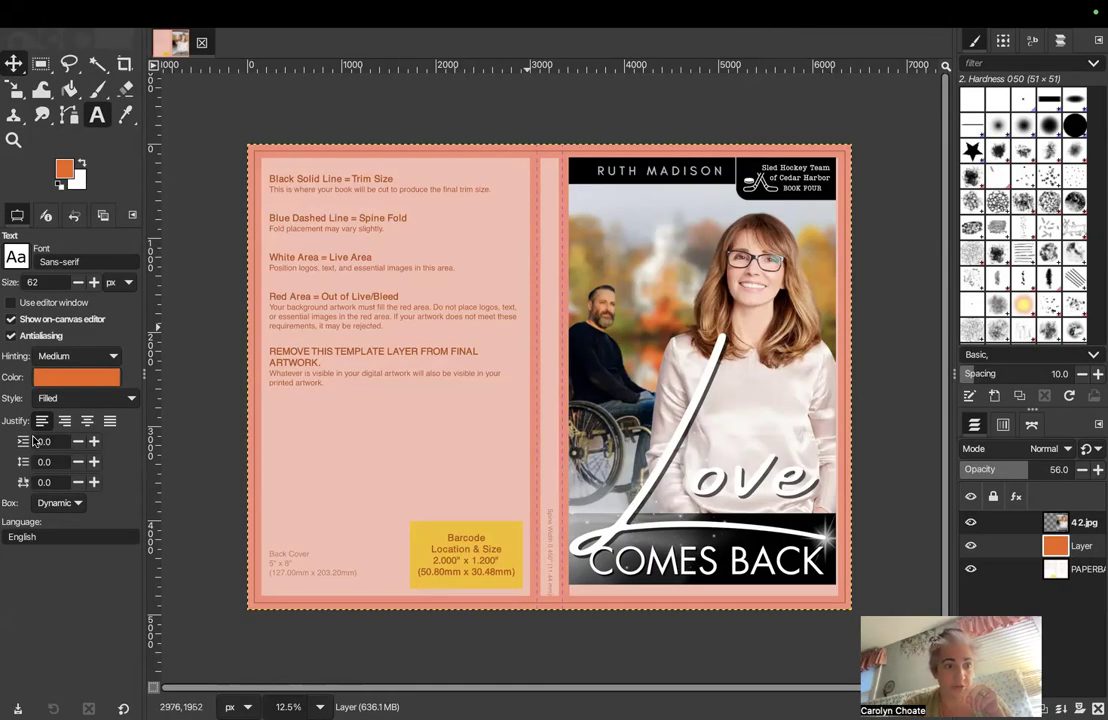
pyautogui.click(57, 381)
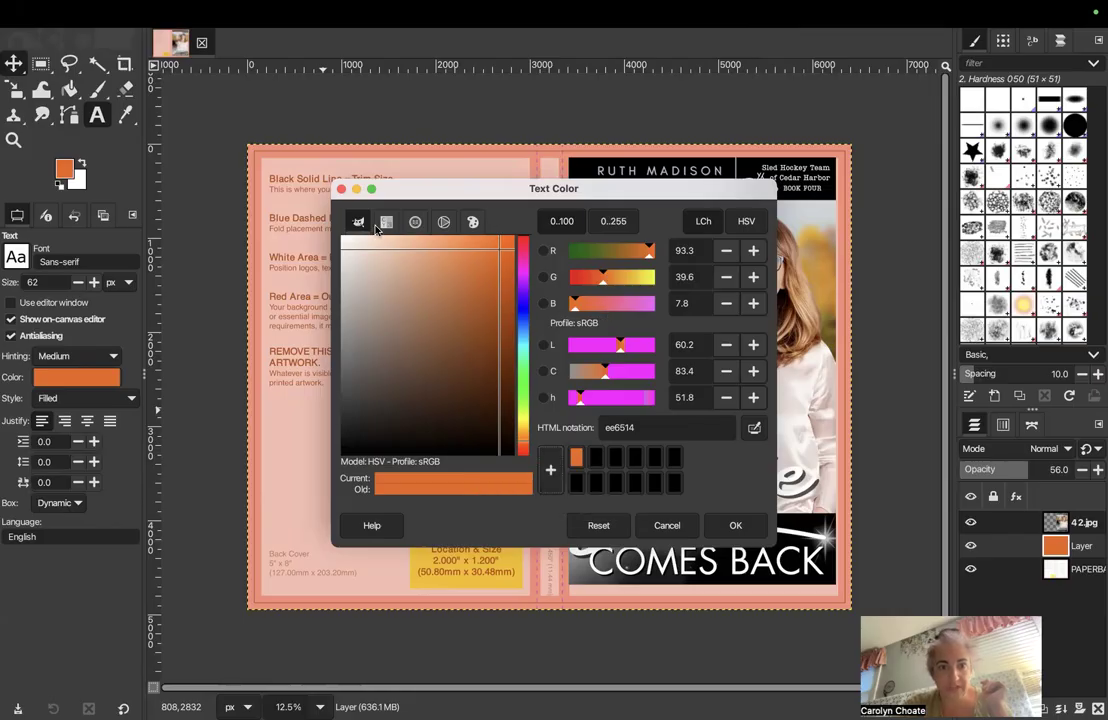
pyautogui.click(385, 222)
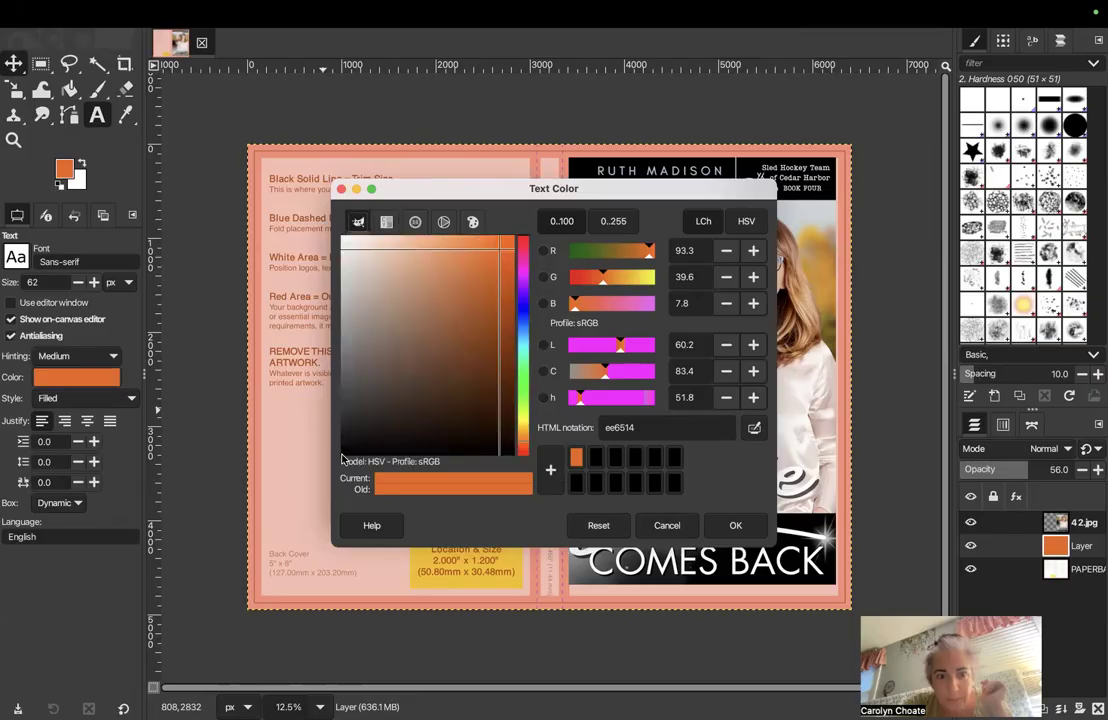
pyautogui.click(638, 457)
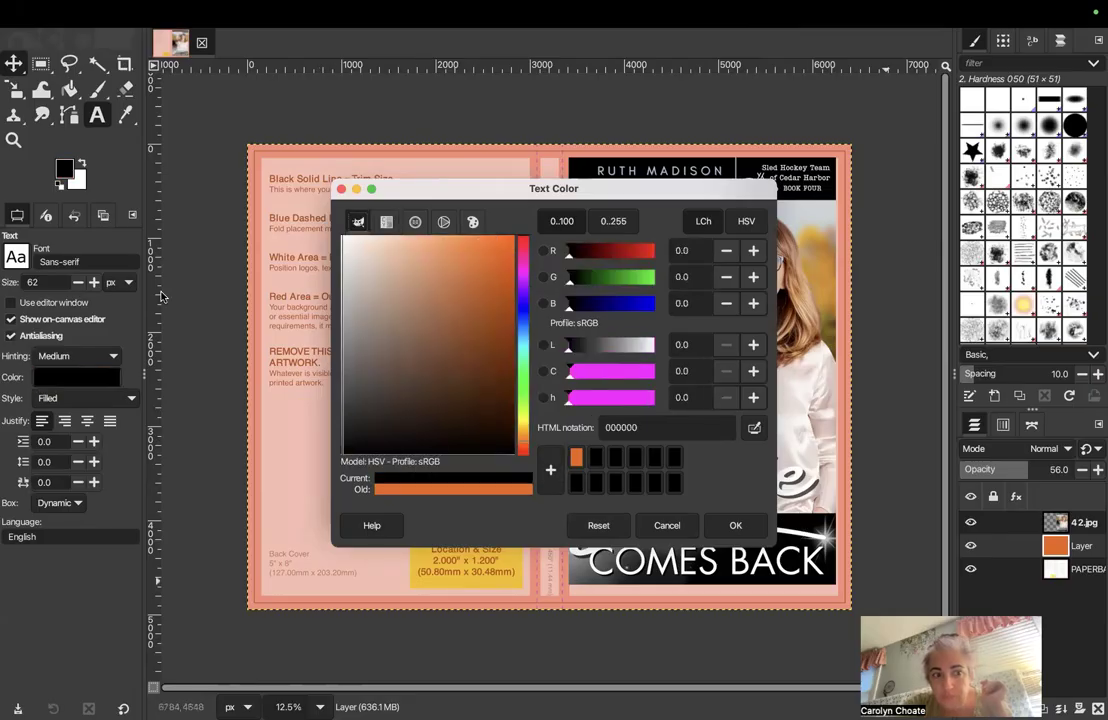
pyautogui.press('Return')
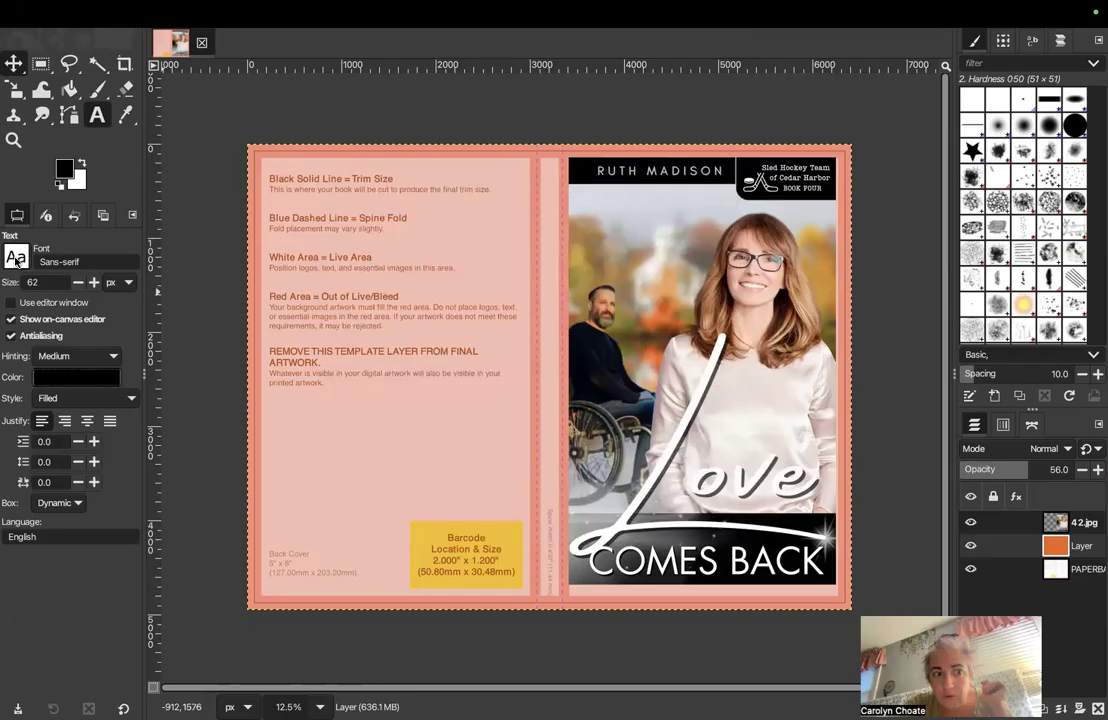
# Set the Text tool's font to Monospace
pyautogui.click(65, 266)
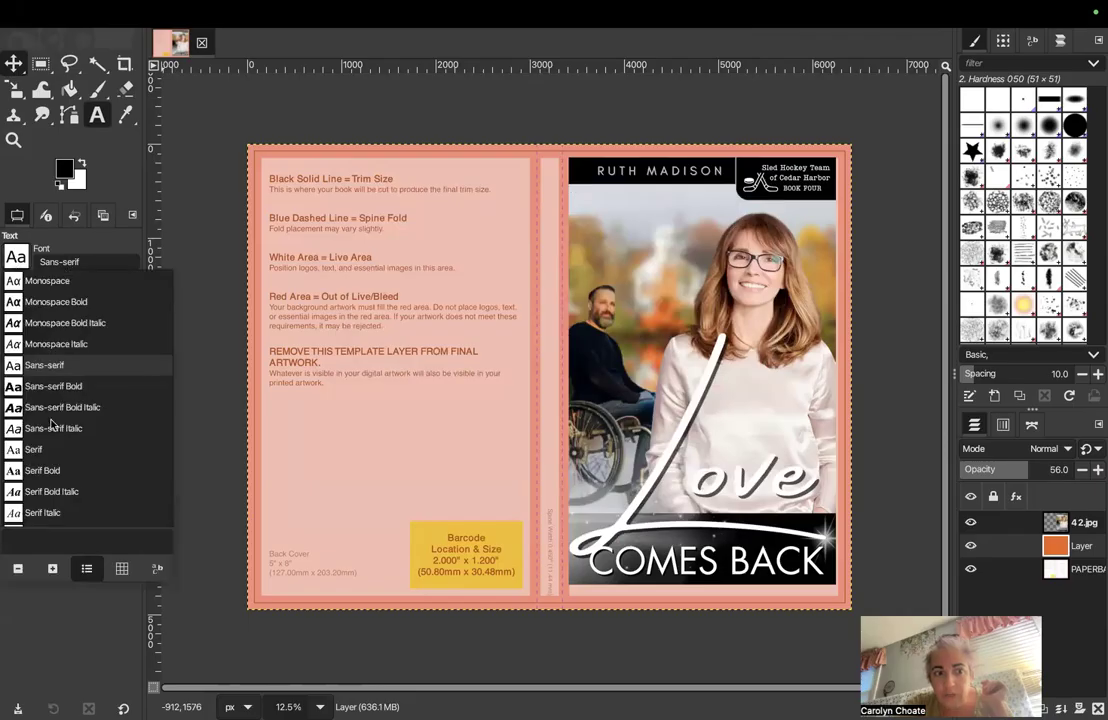
pyautogui.scroll(-3, 53, 424)
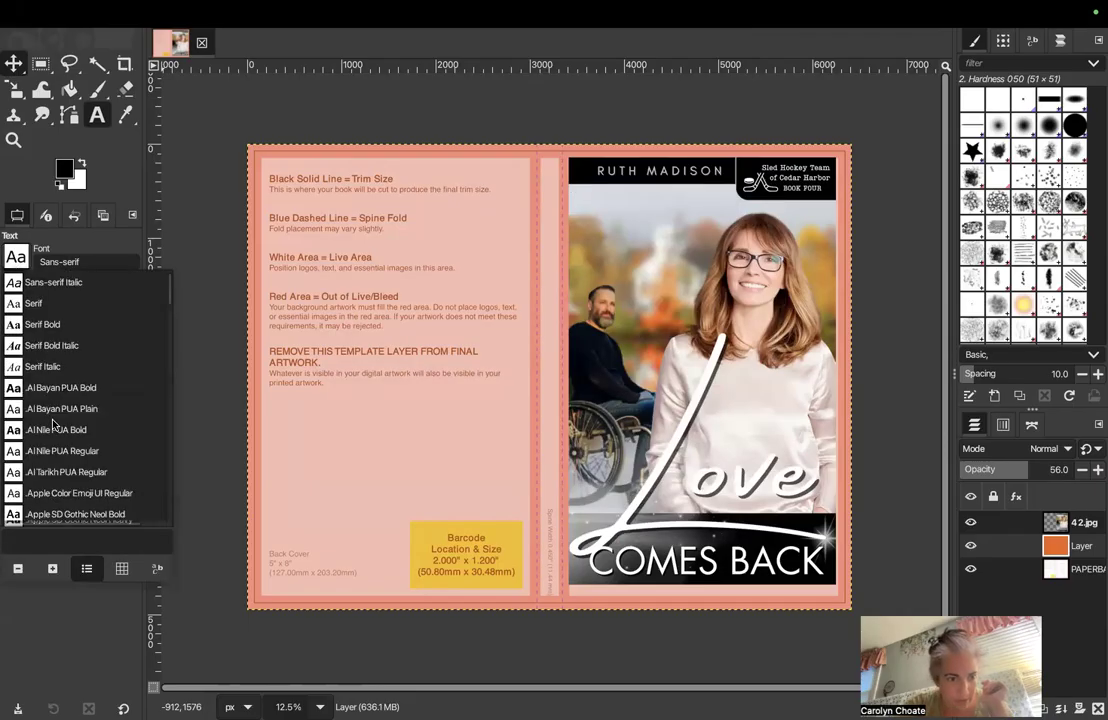
pyautogui.scroll(-3, 53, 424)
pyautogui.scroll(-3, 85, 418)
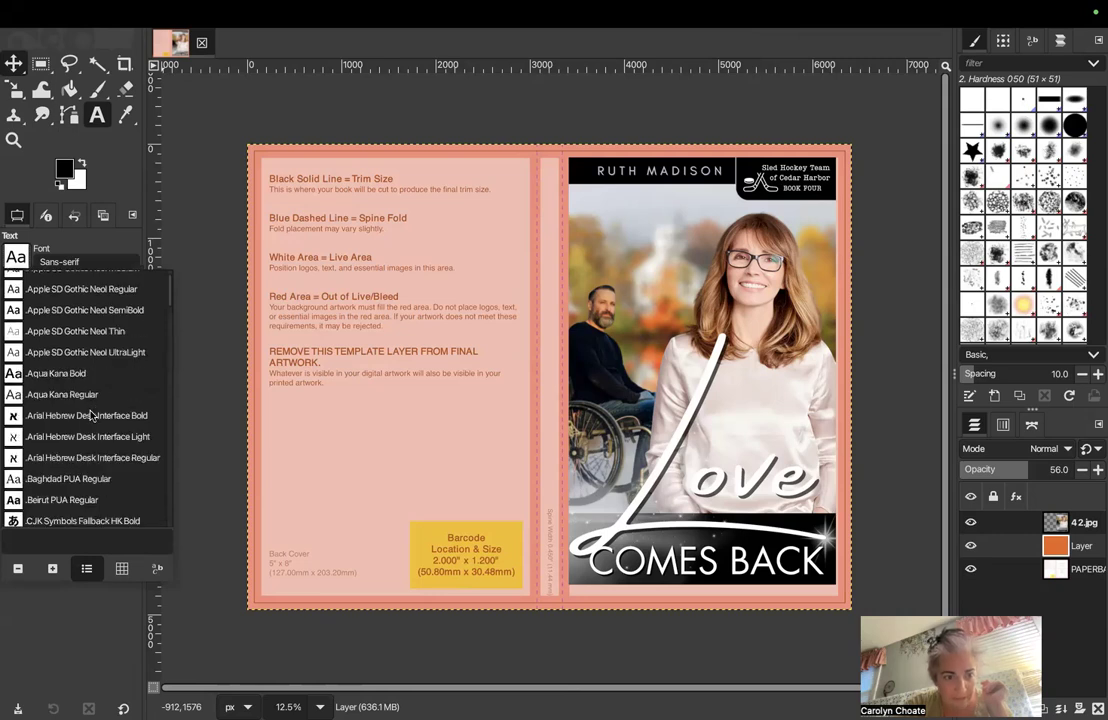
pyautogui.scroll(-5, 90, 415)
pyautogui.scroll(-5, 4, 418)
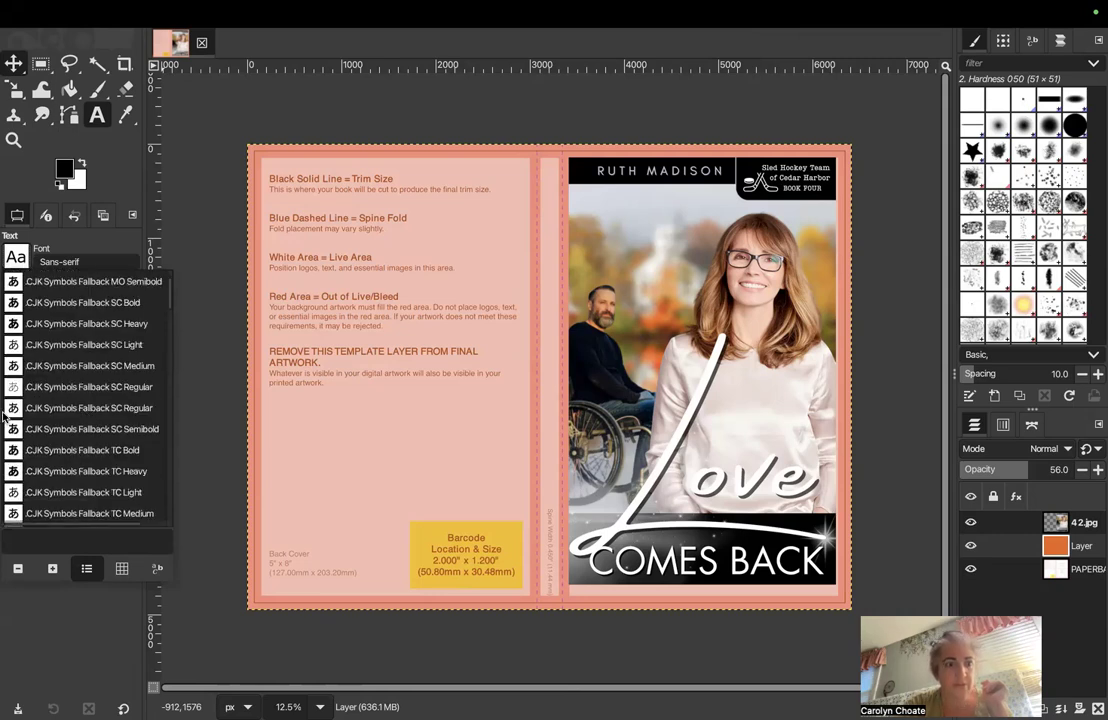
pyautogui.scroll(-3, 12, 423)
pyautogui.scroll(3, 20, 425)
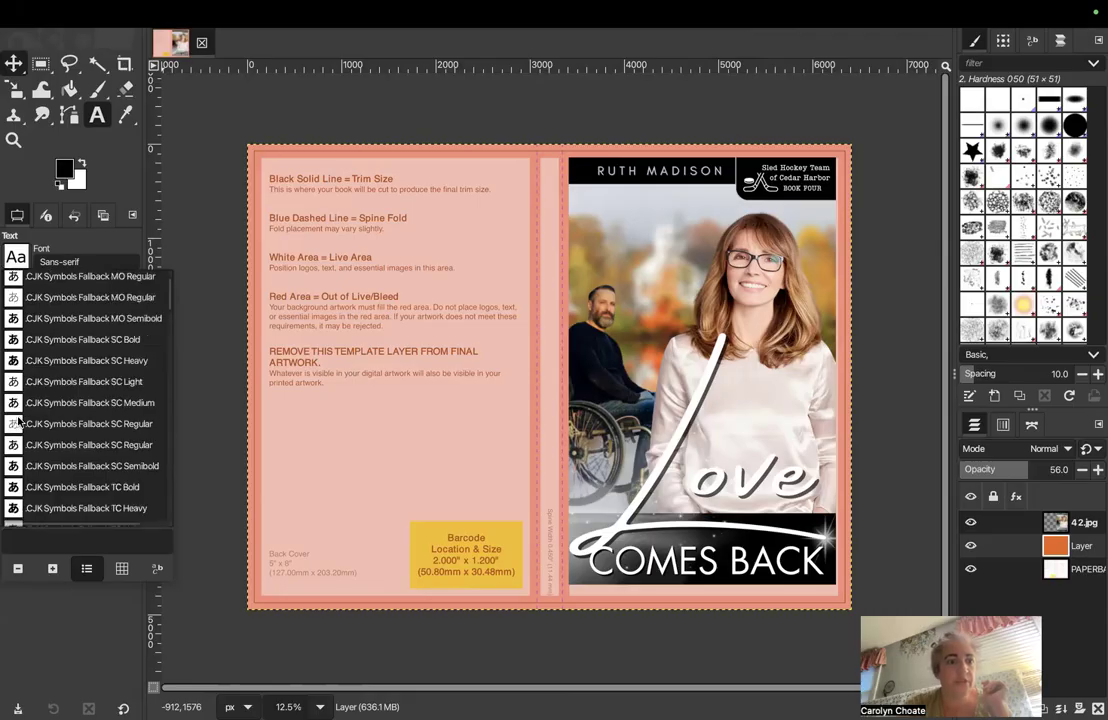
pyautogui.scroll(5, 60, 418)
pyautogui.scroll(3, 80, 390)
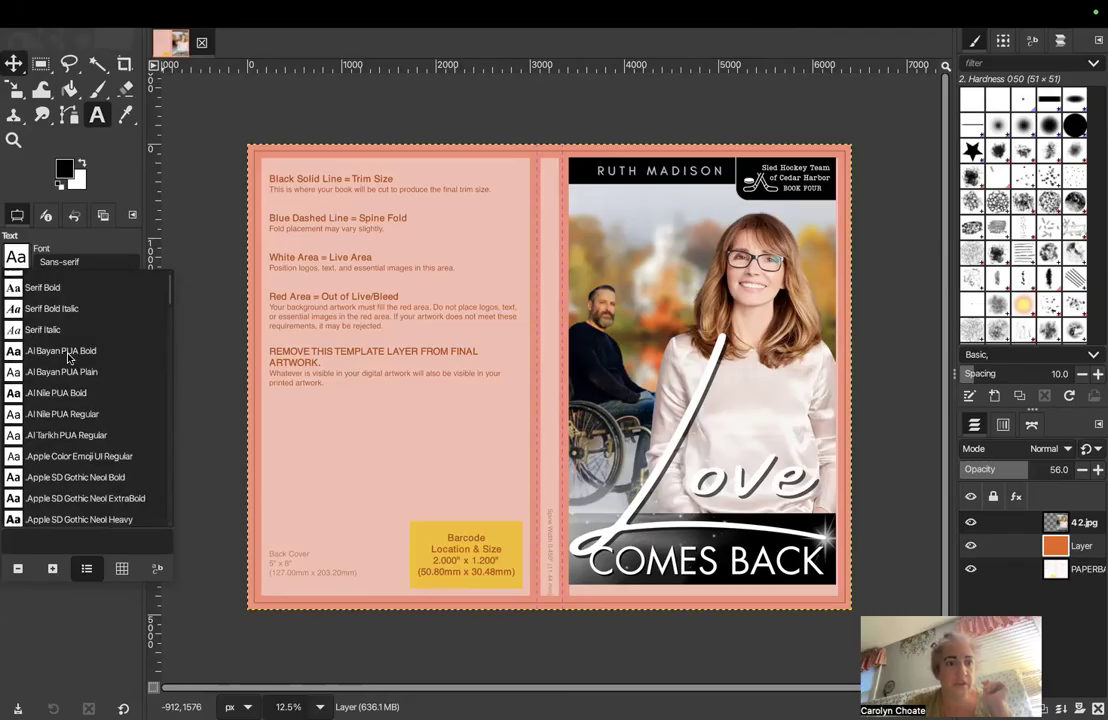
pyautogui.scroll(3, 68, 357)
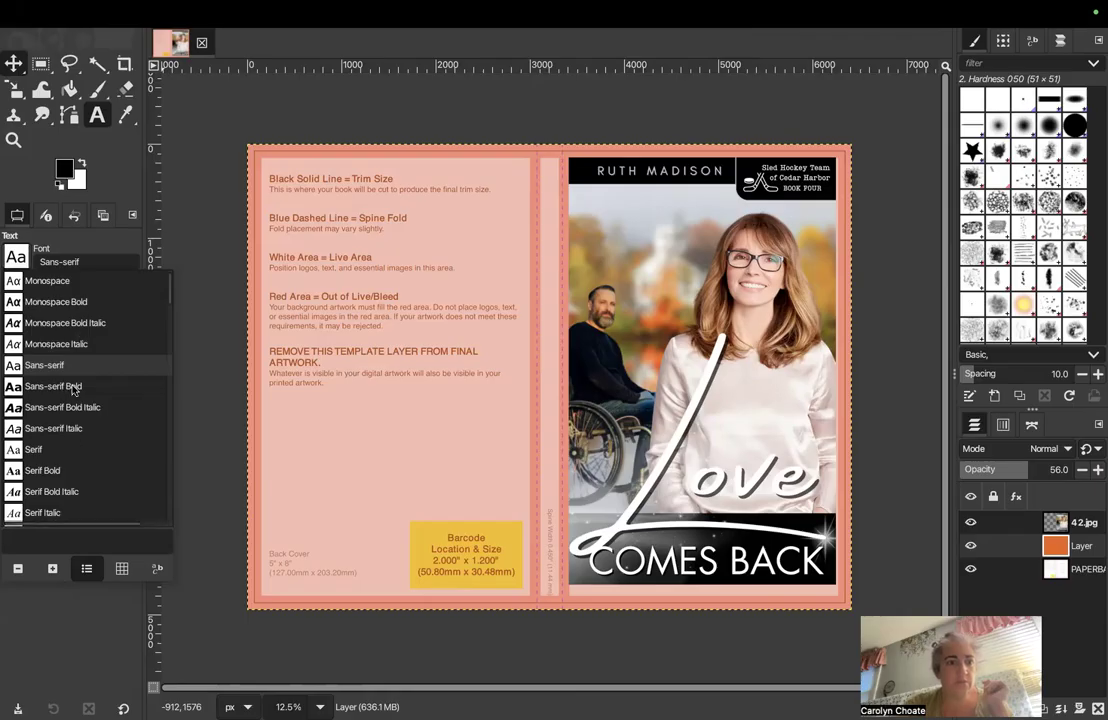
pyautogui.click(48, 280)
# Add the text "Back cover text" near the upper-left corner of the back cover
pyautogui.click(193, 257)
pyautogui.click(281, 173)
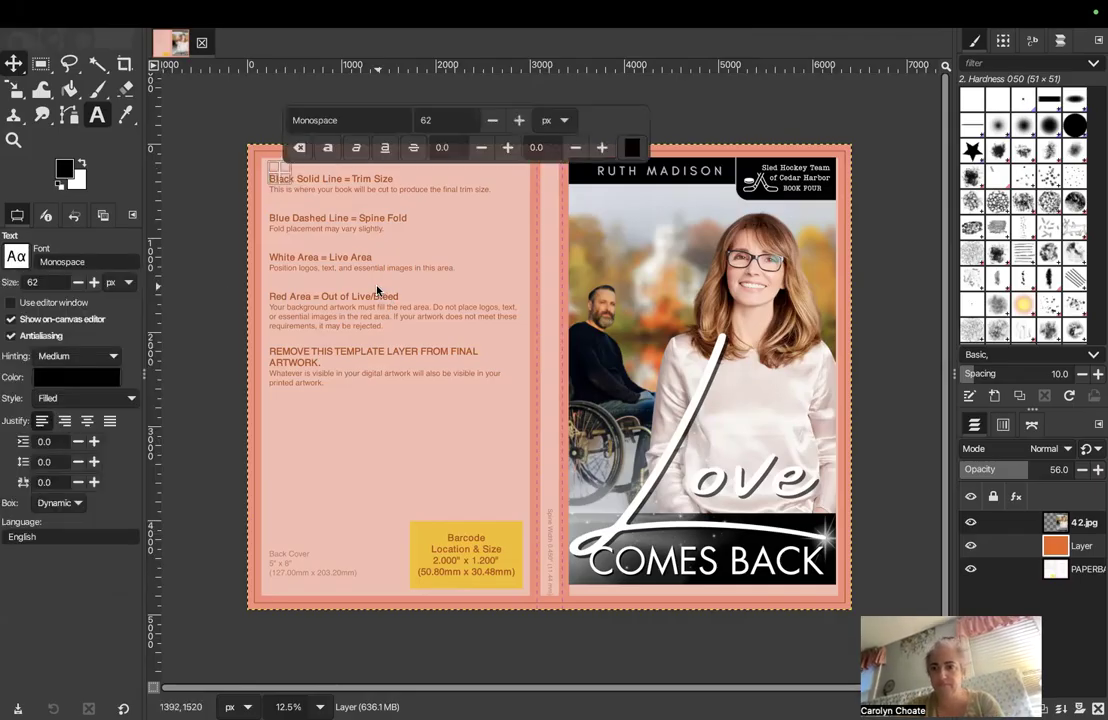
pyautogui.write('Back cover text')
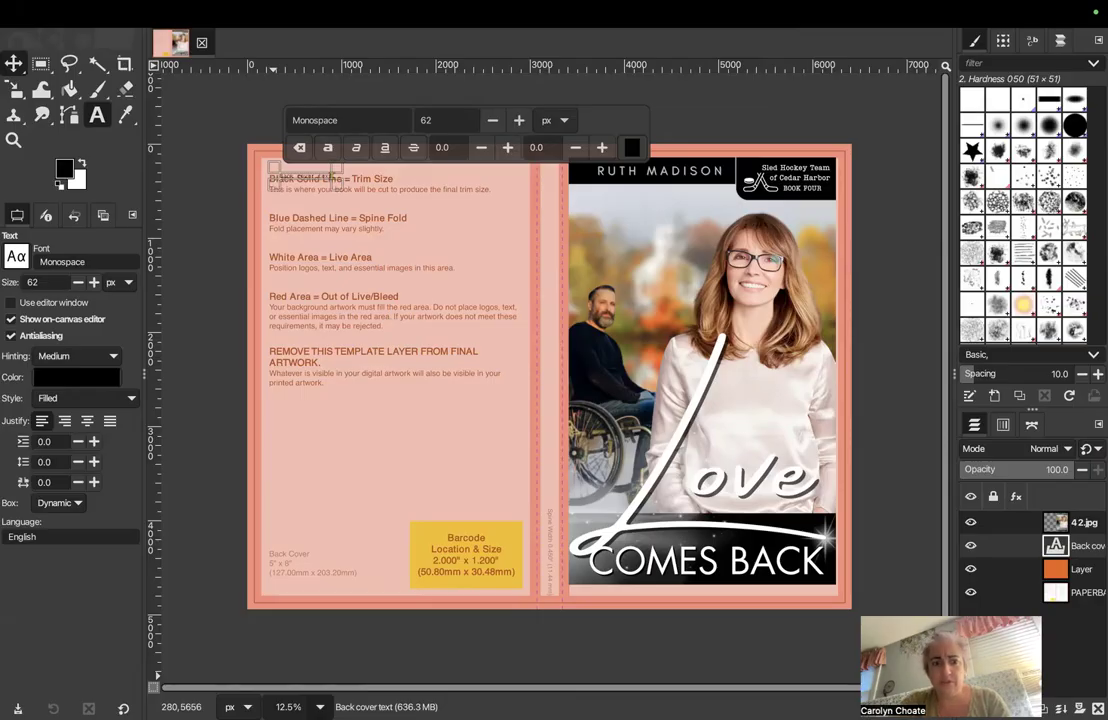
# Enlarge the text box to span most of the back cover's width, down to the template's "Red Area" heading
pyautogui.click(320, 707)
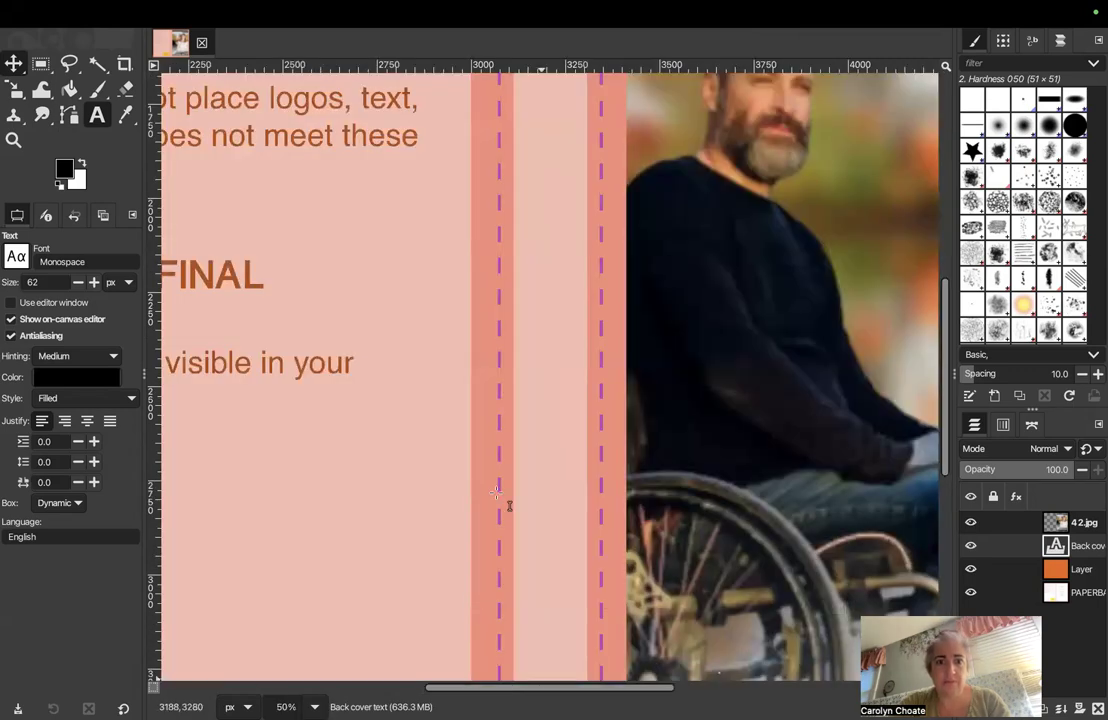
pyautogui.hscroll(-10, 500, 500)
pyautogui.scroll(4, 500, 510)
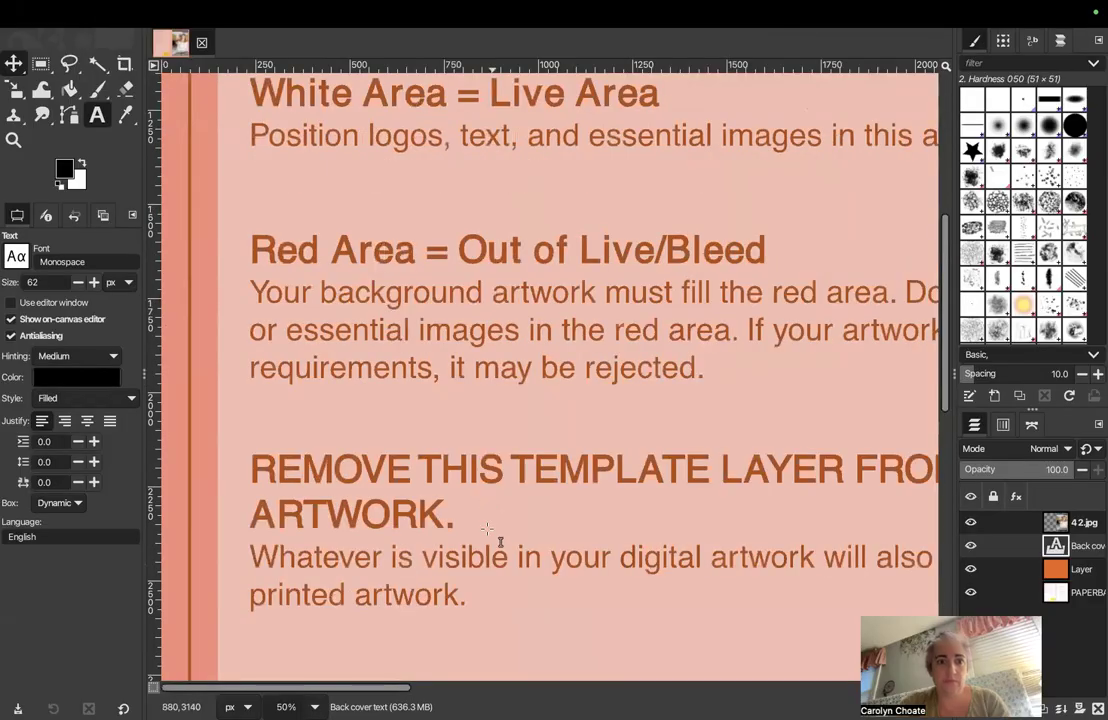
pyautogui.scroll(5, 487, 528)
pyautogui.click(500, 212)
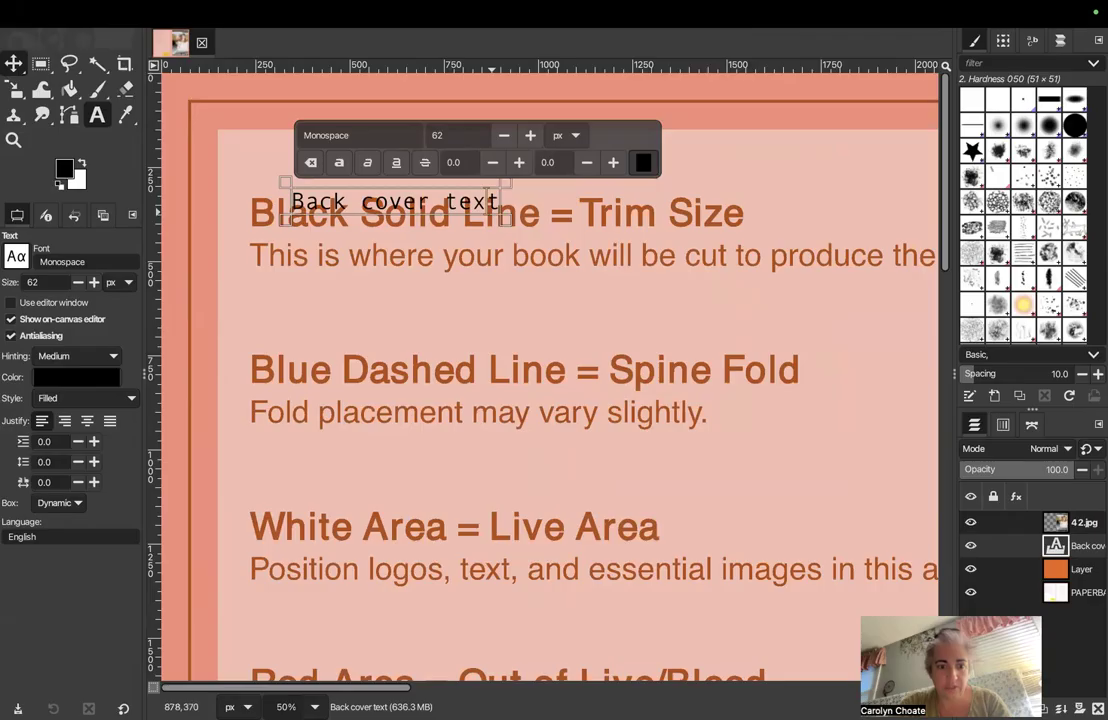
pyautogui.click(305, 707)
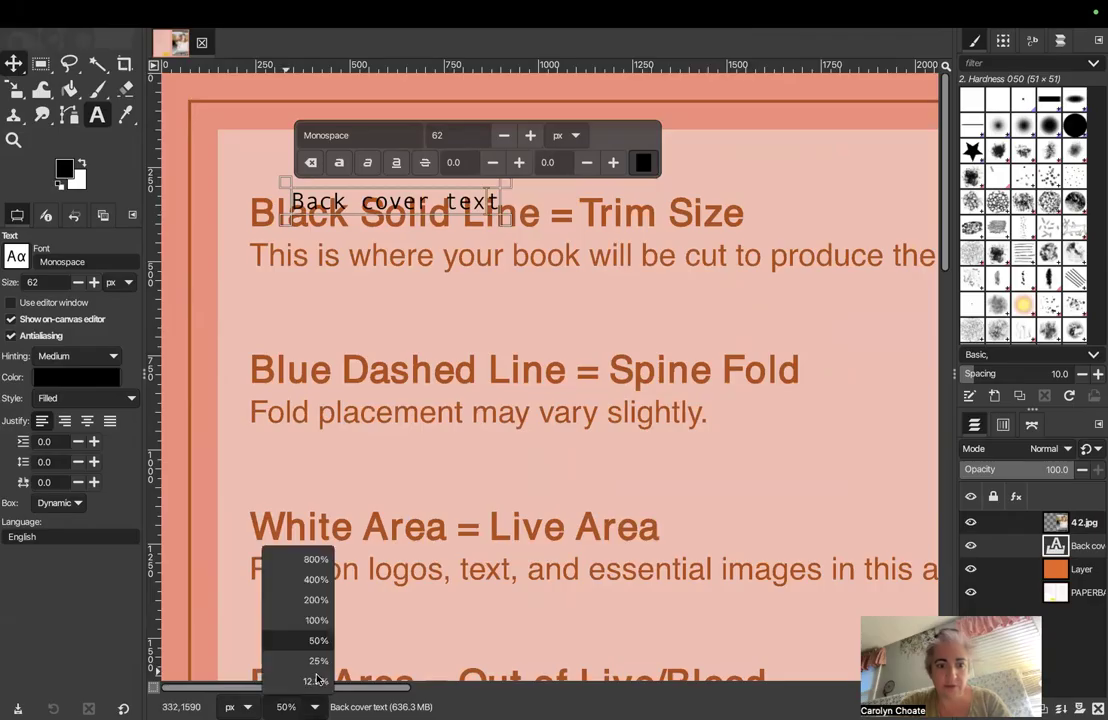
pyautogui.click(316, 681)
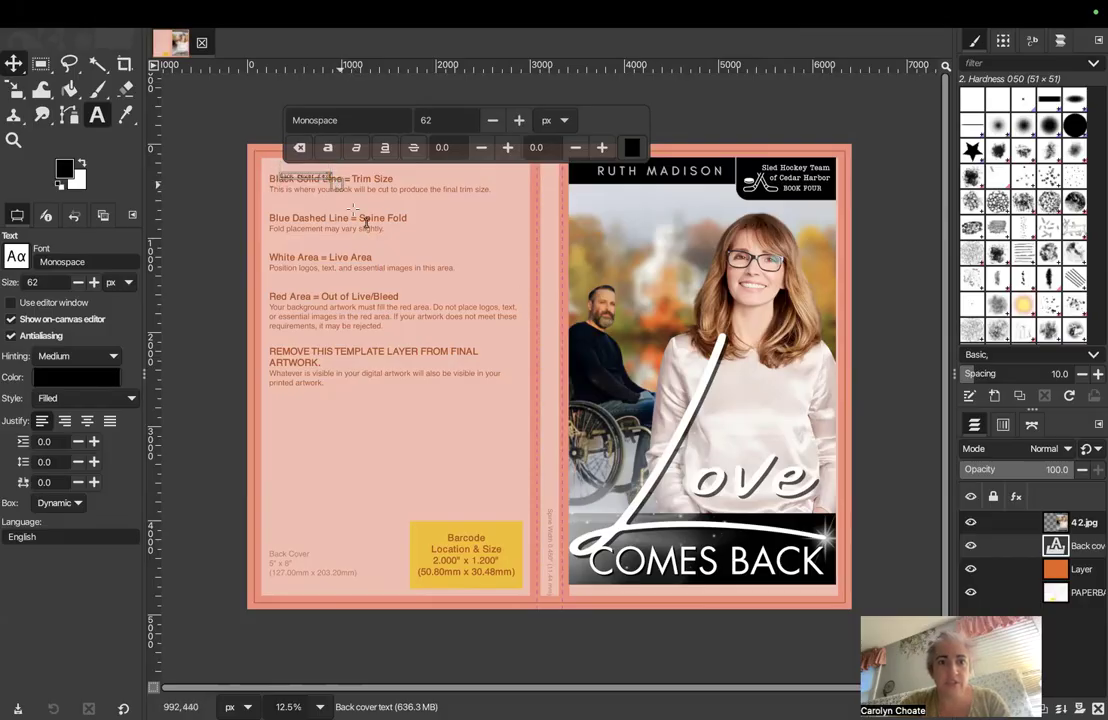
pyautogui.moveTo(338, 185); pyautogui.dragTo(516, 297)
# Set the size of all the back cover text to 182 px
pyautogui.tripleClick(319, 179)
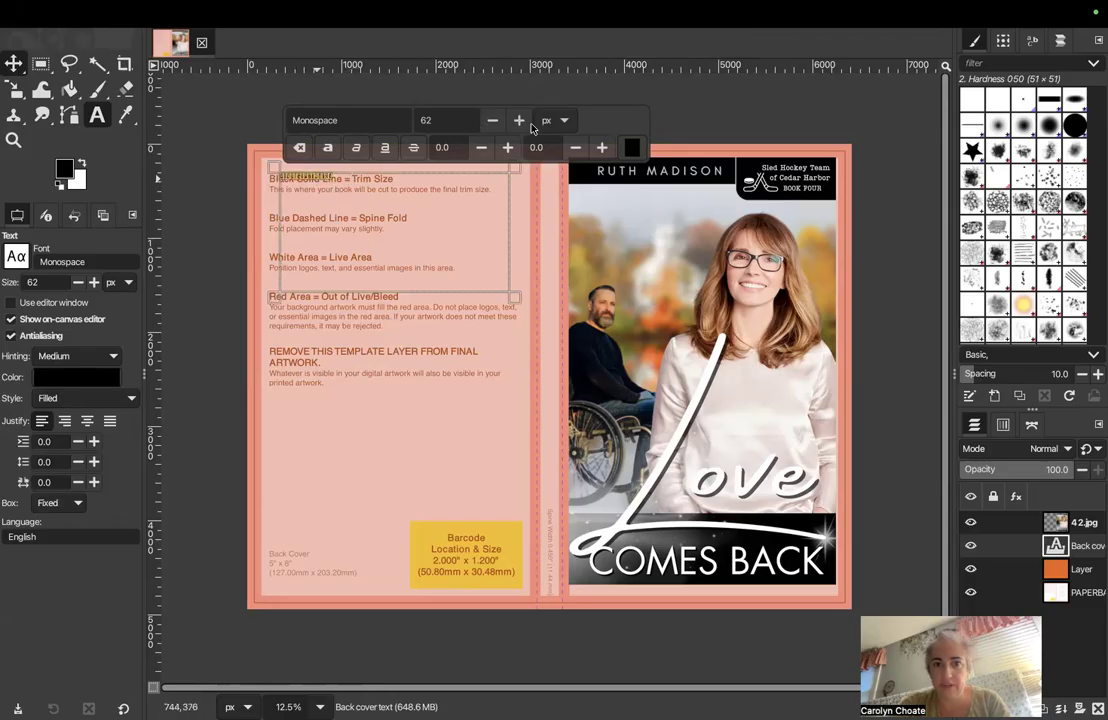
pyautogui.scroll(5, 452, 120)
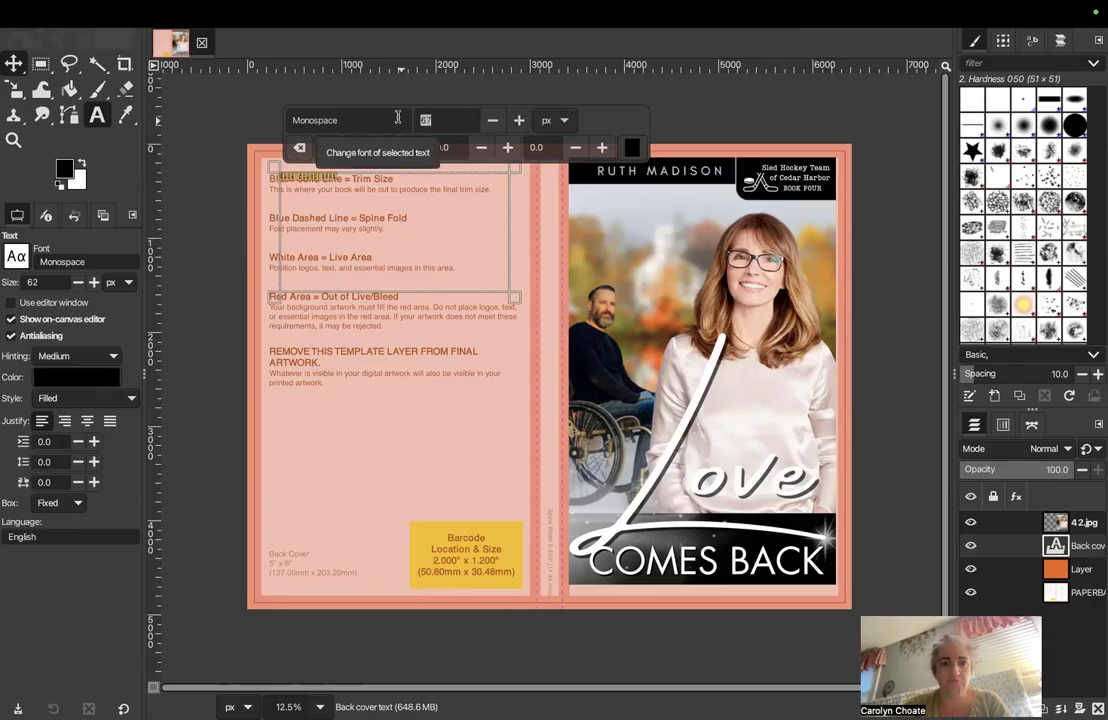
pyautogui.write('200')
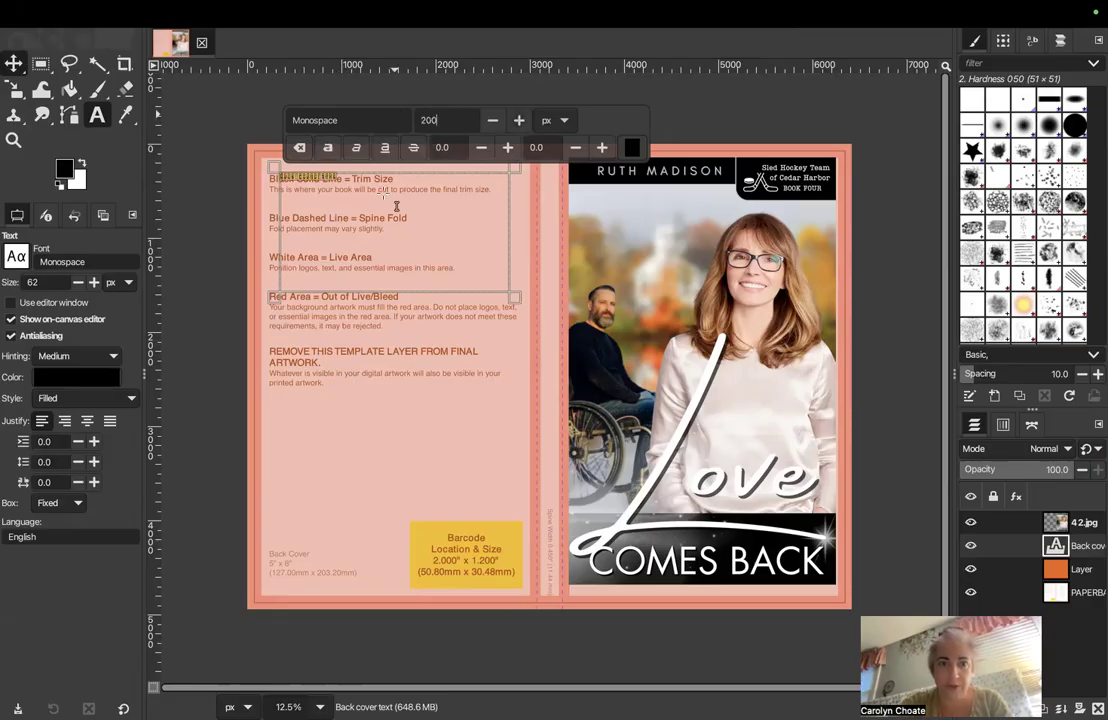
pyautogui.press('Return')
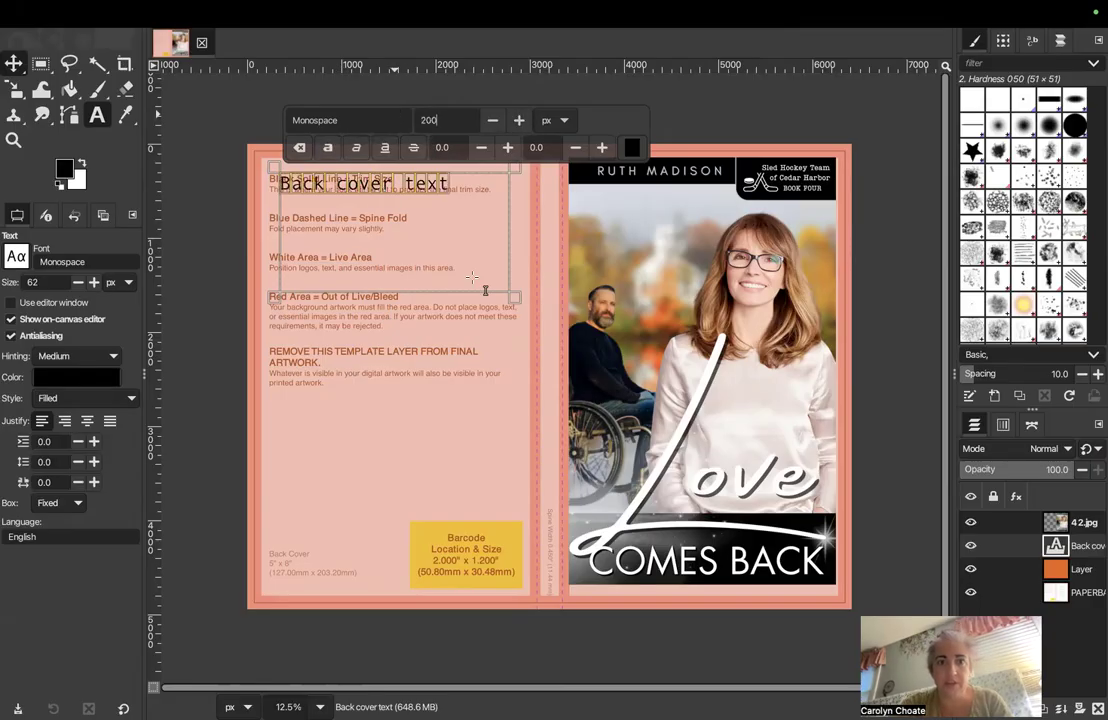
pyautogui.click(494, 121)
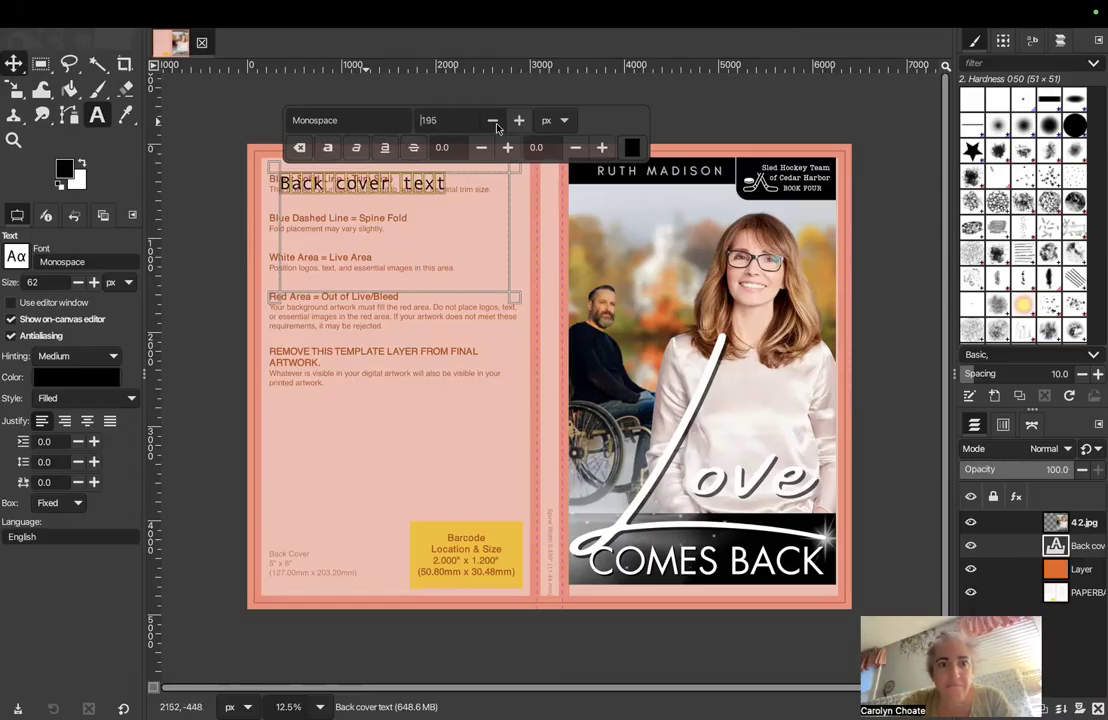
pyautogui.click(494, 121)
pyautogui.click(494, 123)
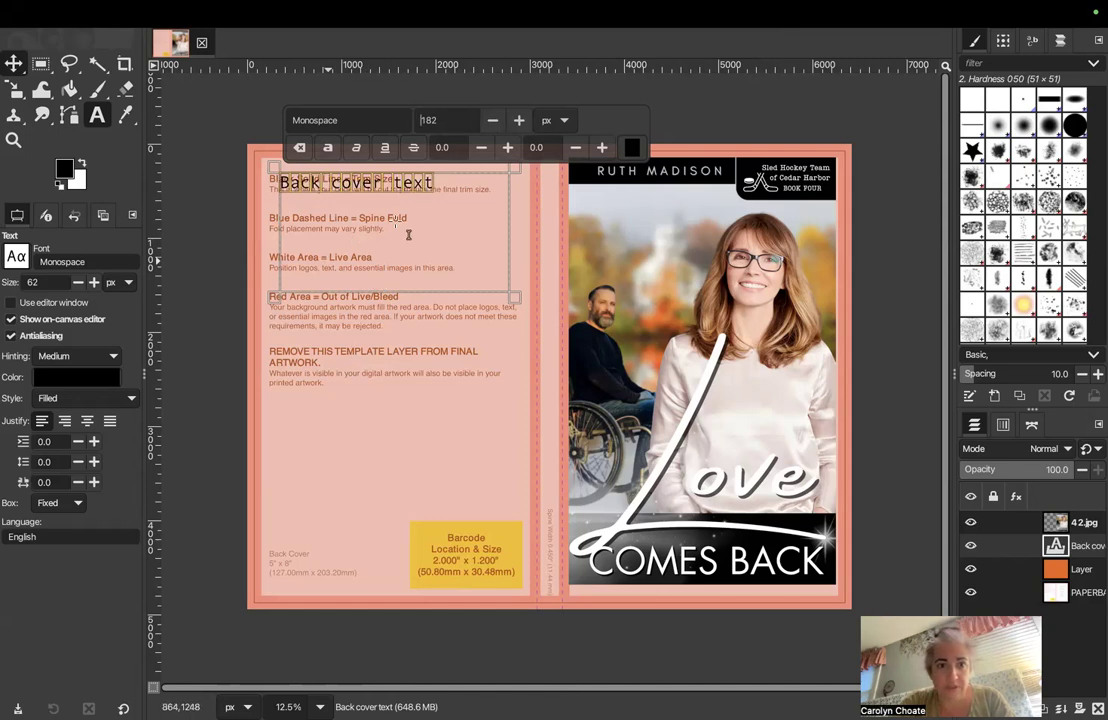
# Move the text layer across the spine so that it overlaps the front cover image
pyautogui.click(14, 66)
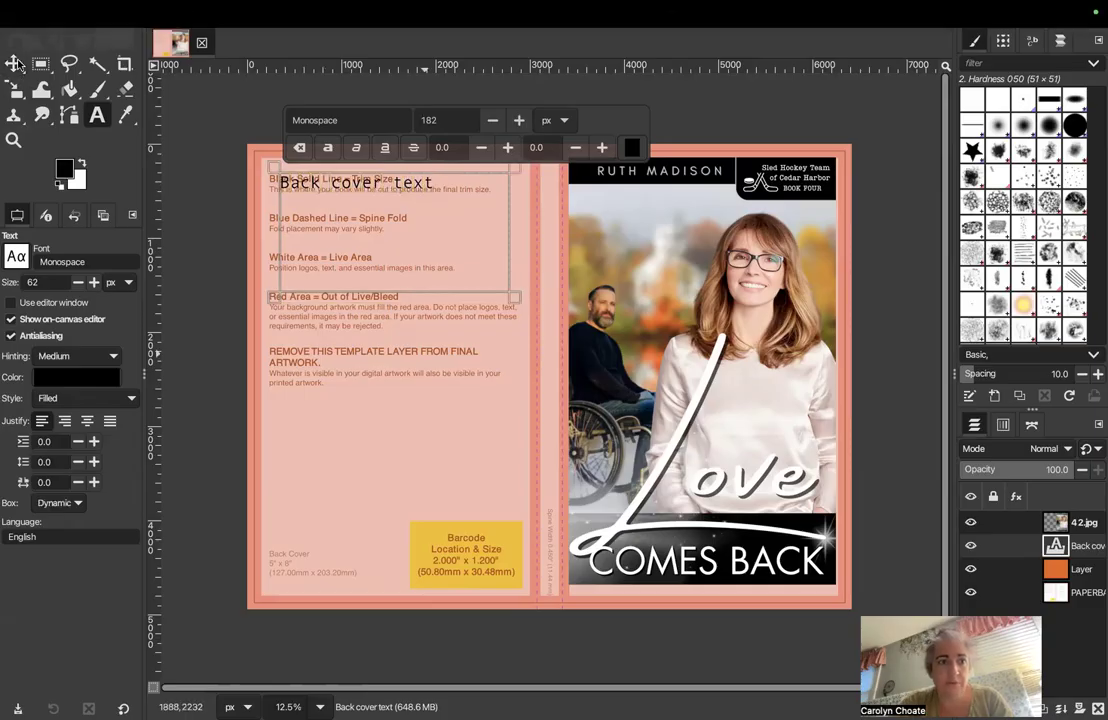
pyautogui.click(14, 64)
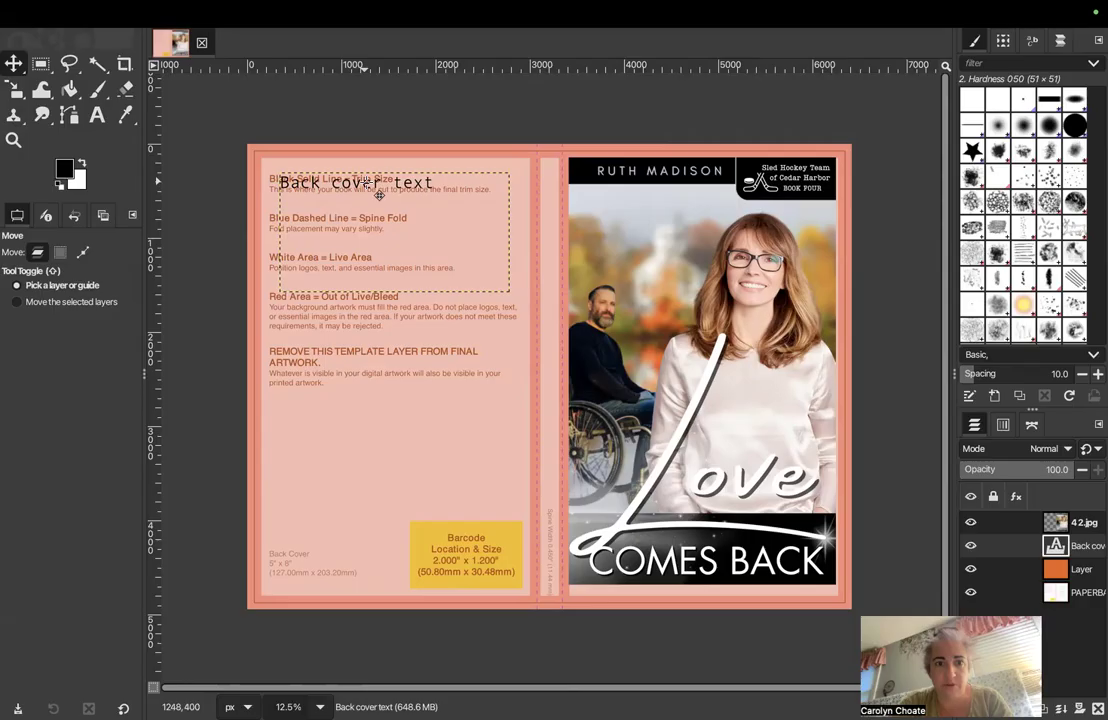
pyautogui.moveTo(295, 214); pyautogui.dragTo(383, 215)
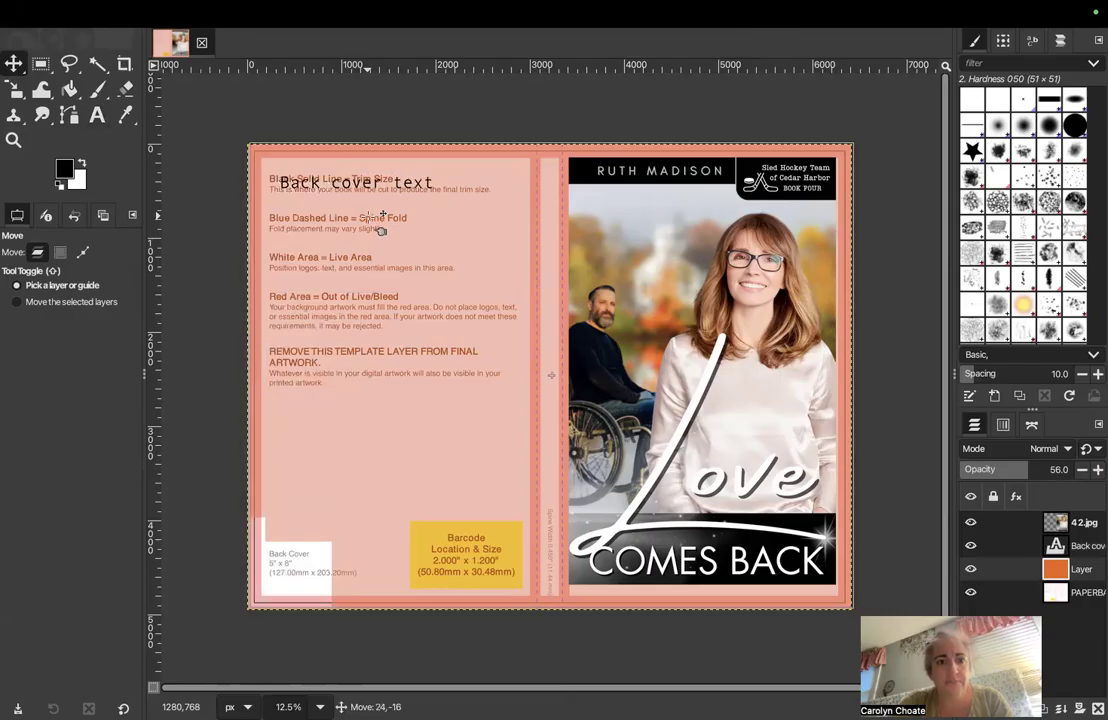
pyautogui.click(356, 178)
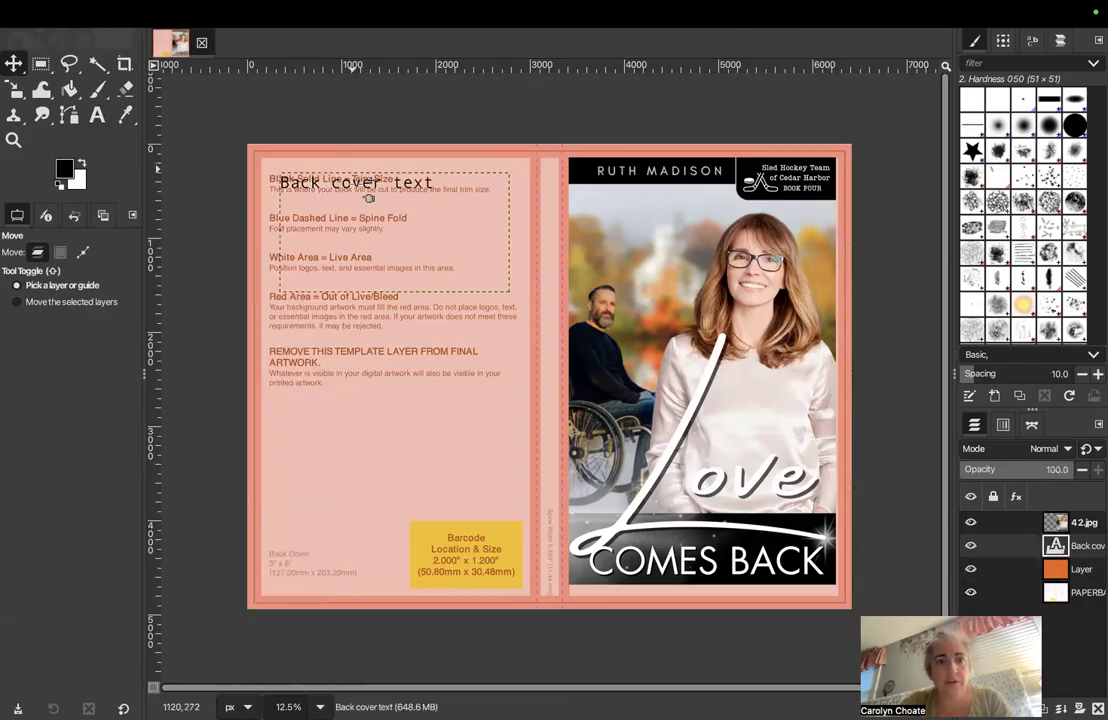
pyautogui.click(369, 198)
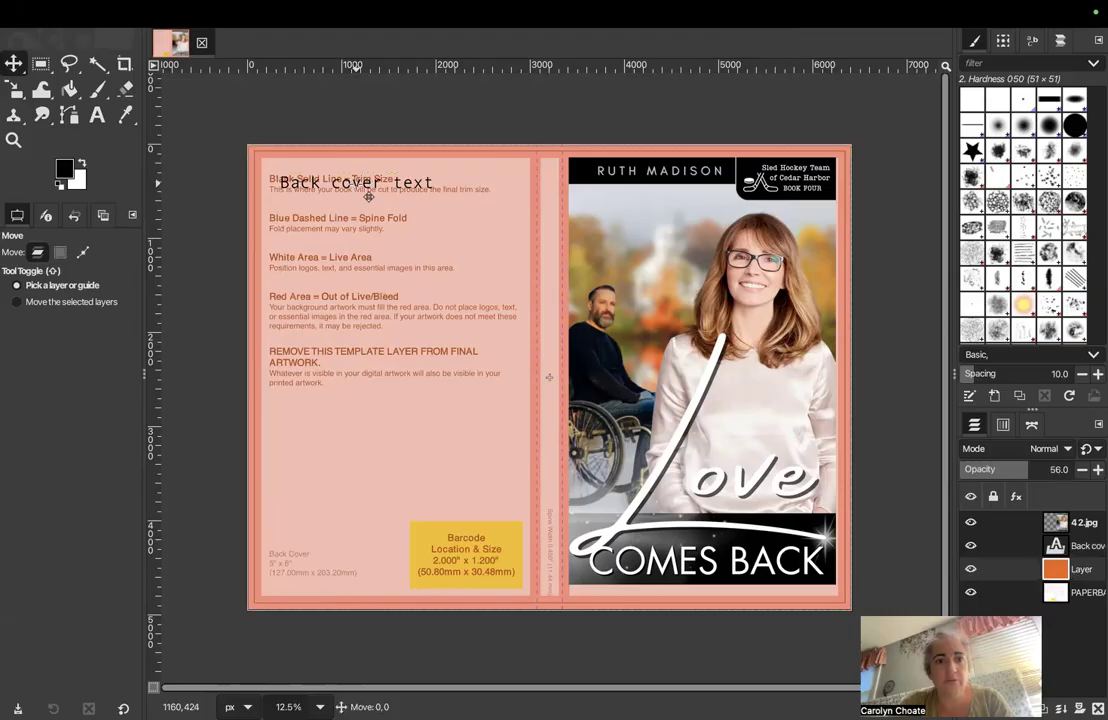
pyautogui.moveTo(357, 191); pyautogui.dragTo(522, 205)
pyautogui.moveTo(543, 284); pyautogui.dragTo(544, 282)
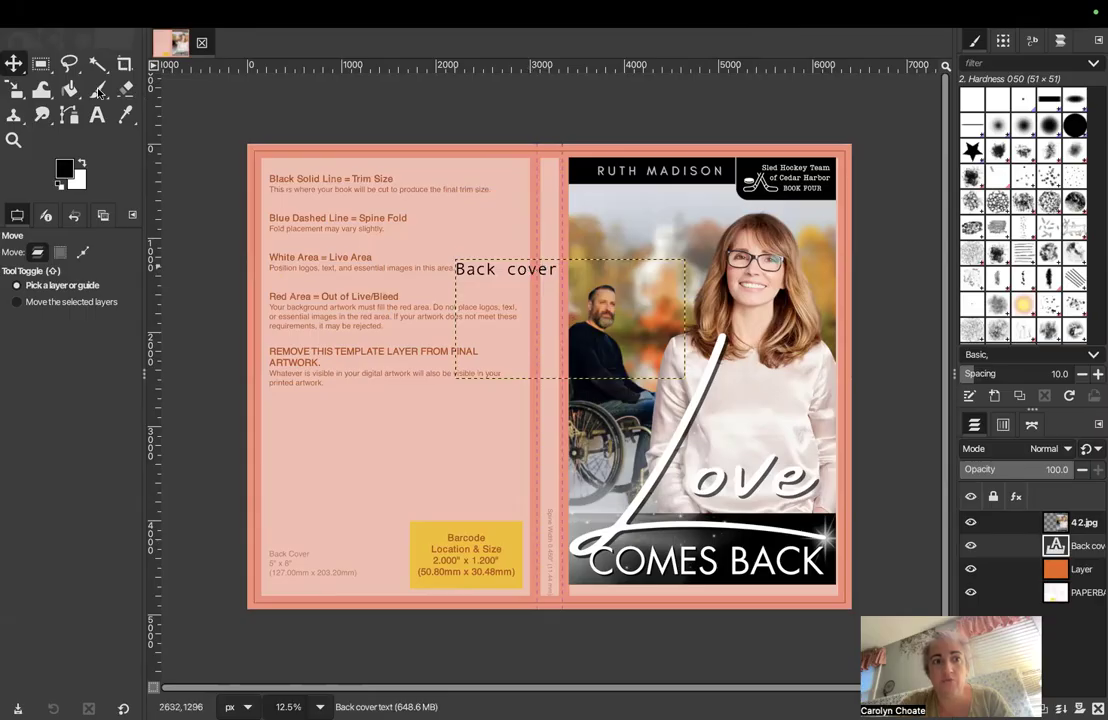
# Rotate the text layer by 90 degrees so that it reads downward
pyautogui.click(16, 90)
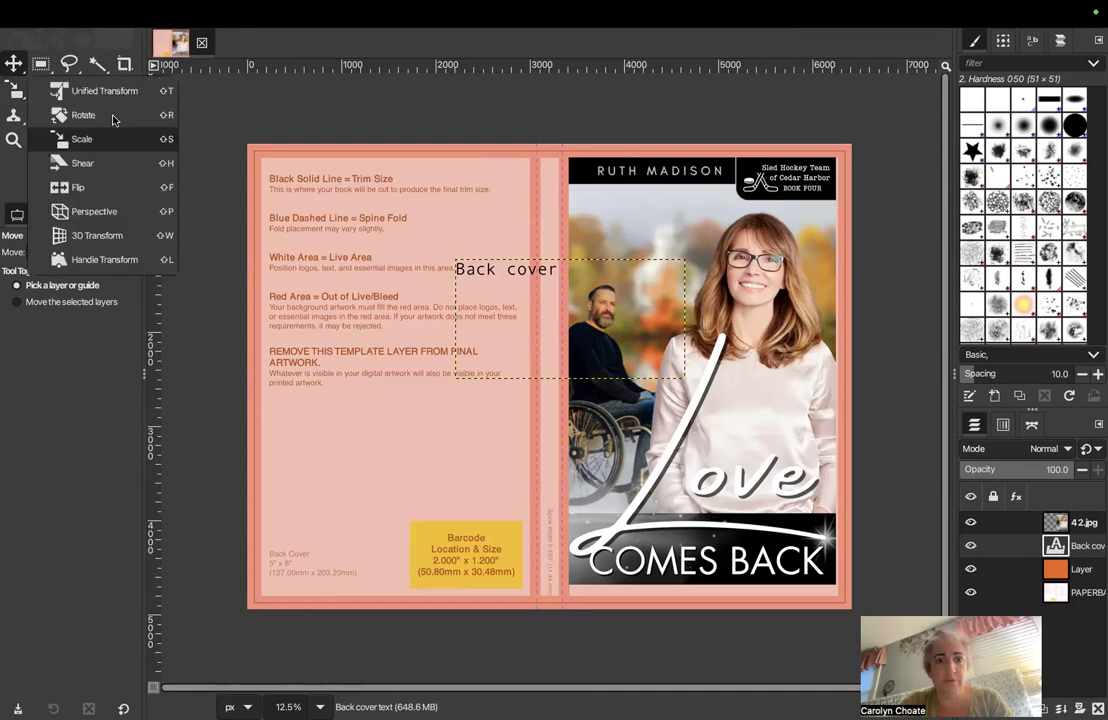
pyautogui.click(83, 115)
pyautogui.moveTo(493, 417); pyautogui.dragTo(509, 427)
pyautogui.click(805, 121)
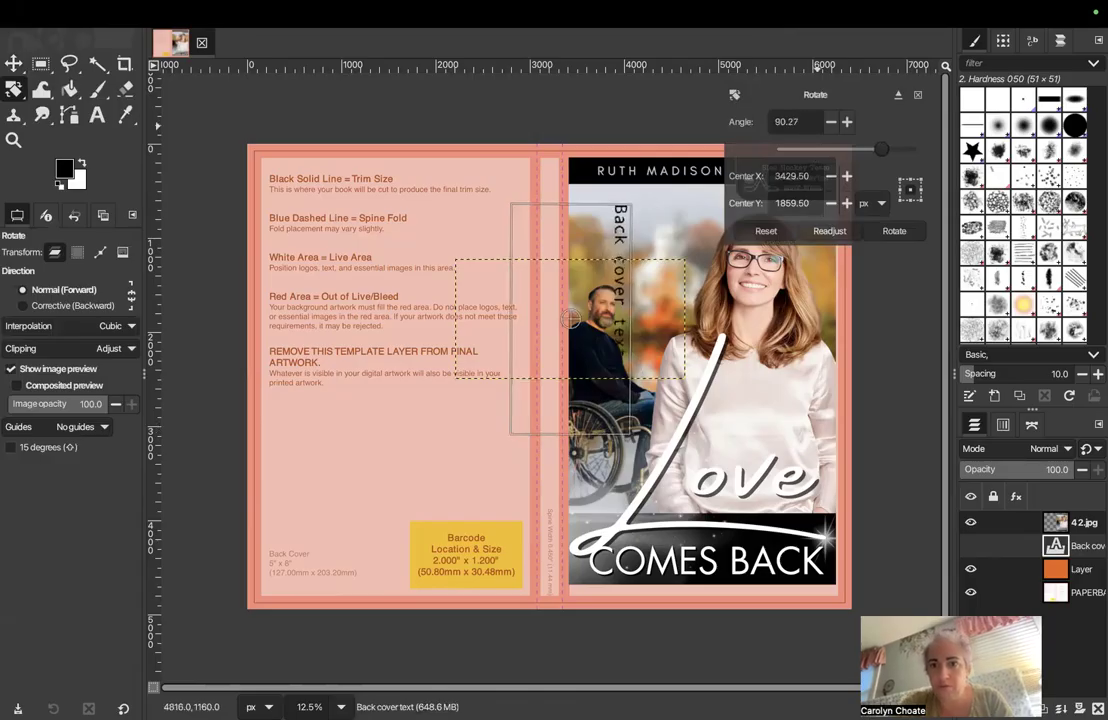
pyautogui.press('BackSpace')
pyautogui.press('BackSpace')
pyautogui.press('BackSpace')
pyautogui.click(899, 238)
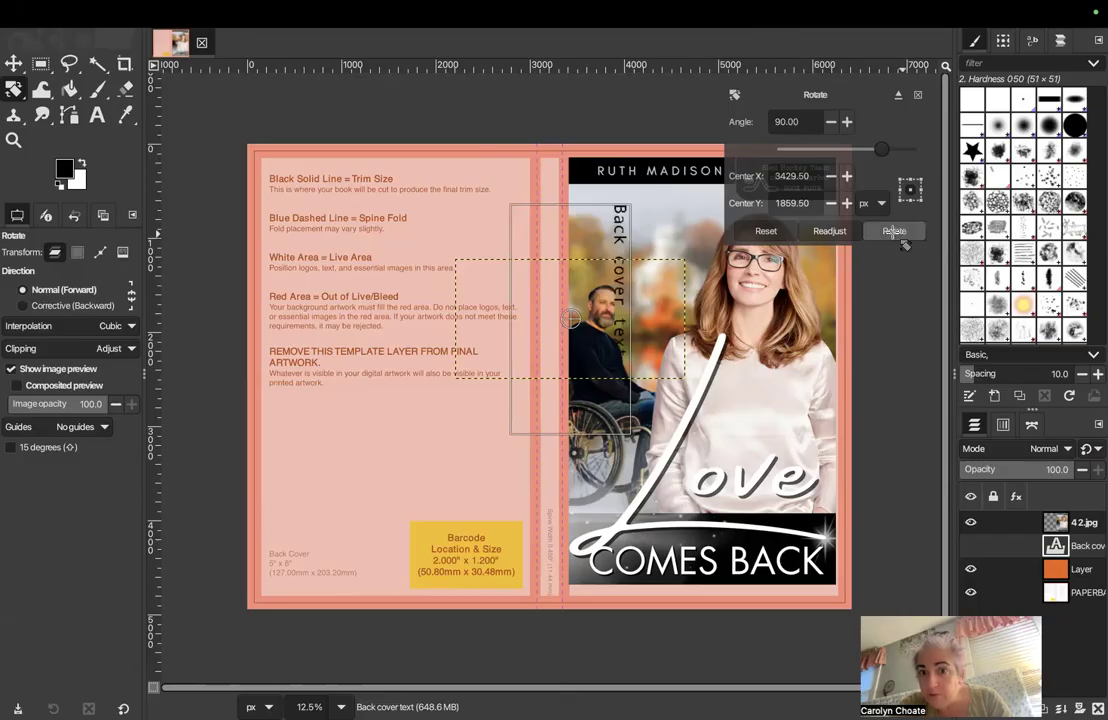
pyautogui.click(900, 240)
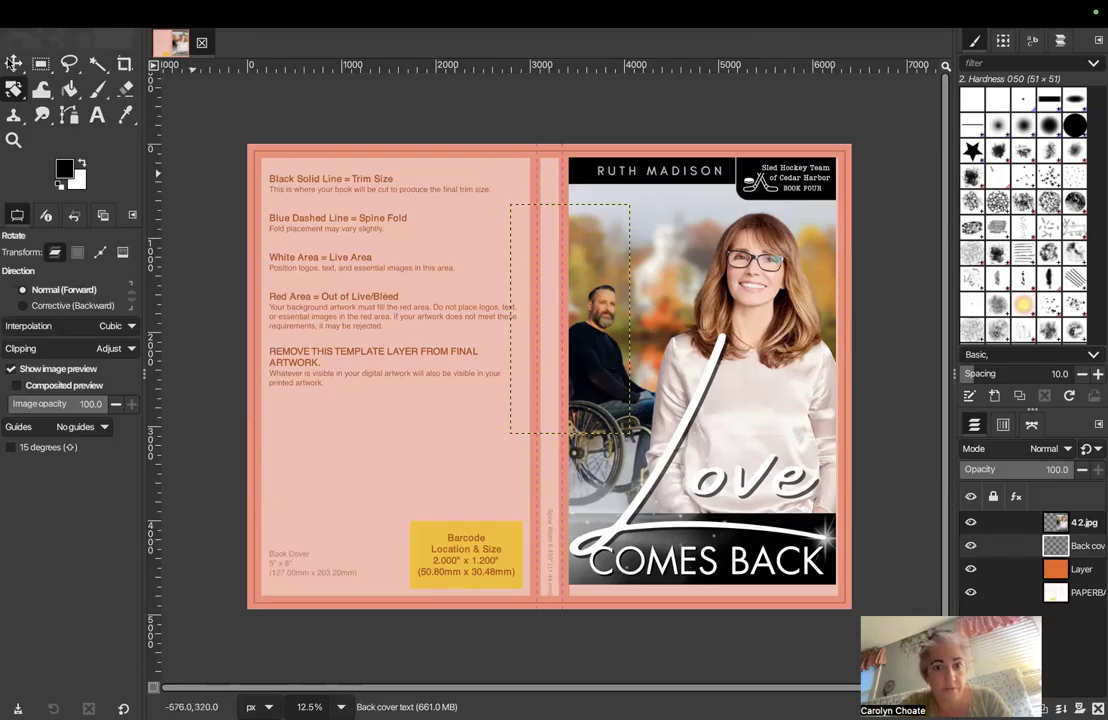
# Raise the text layer above the 42.jpg cover image and move the rotated text onto the upper part of the spine
pyautogui.press('m')
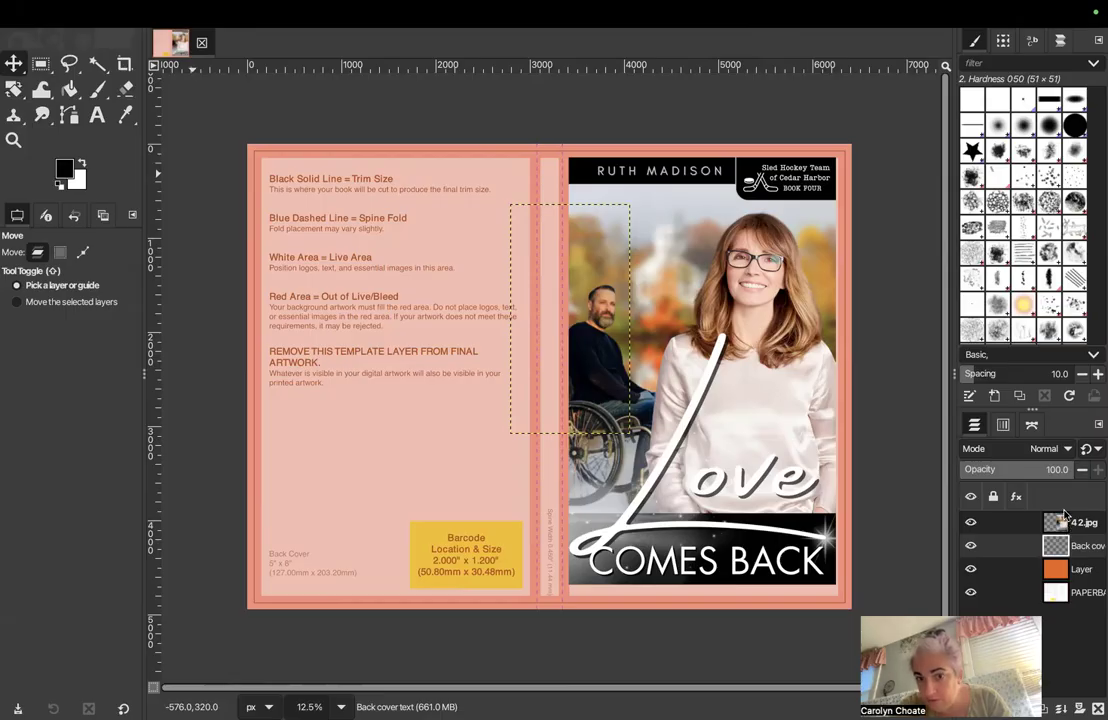
pyautogui.moveTo(1056, 545); pyautogui.dragTo(1056, 517)
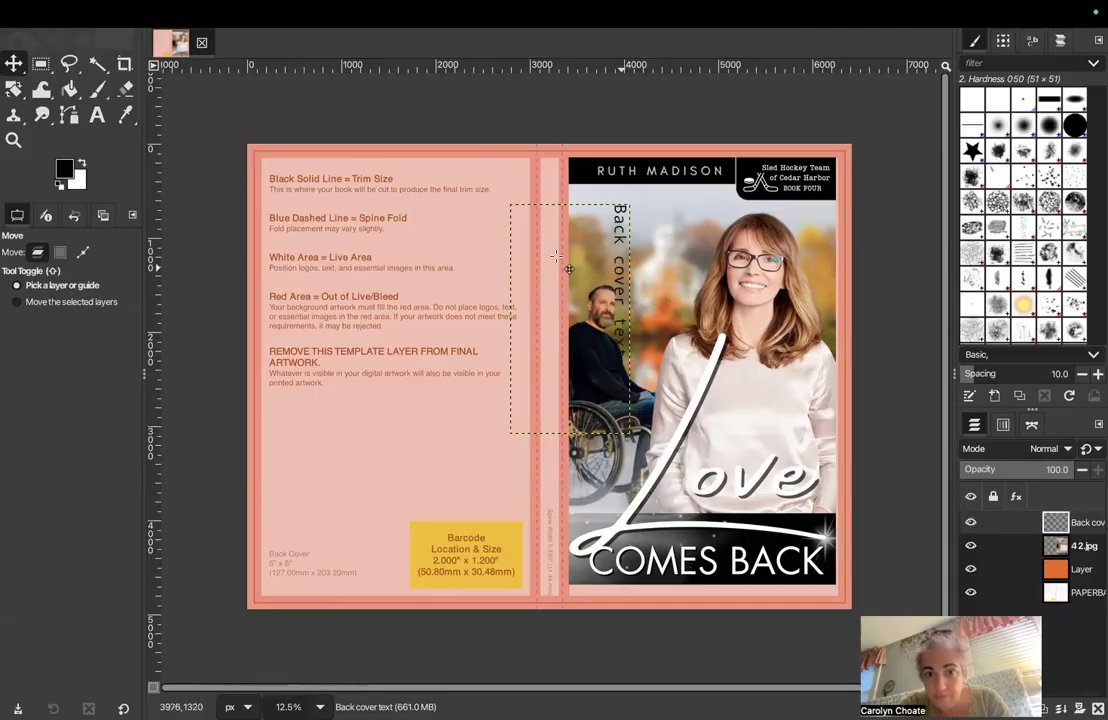
pyautogui.moveTo(556, 256); pyautogui.dragTo(498, 261)
pyautogui.moveTo(513, 325); pyautogui.dragTo(502, 267)
pyautogui.moveTo(552, 228); pyautogui.dragTo(552, 245)
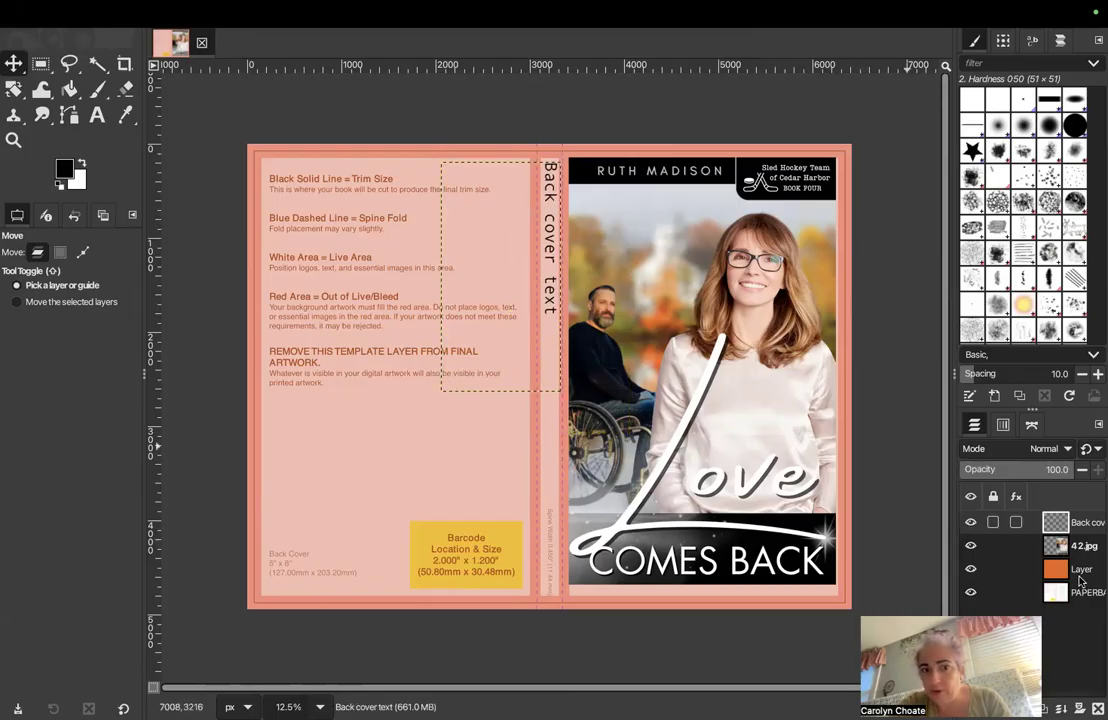
# Set the orange background layer's opacity to 100
pyautogui.click(1080, 578)
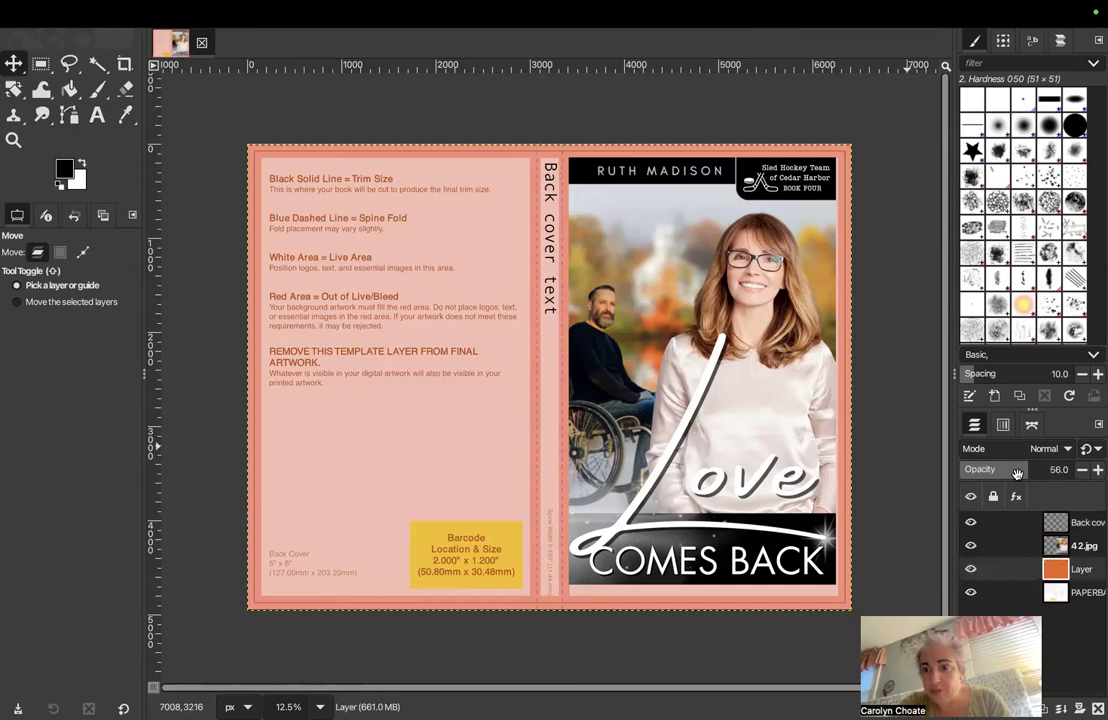
pyautogui.moveTo(1027, 470); pyautogui.dragTo(1074, 470)
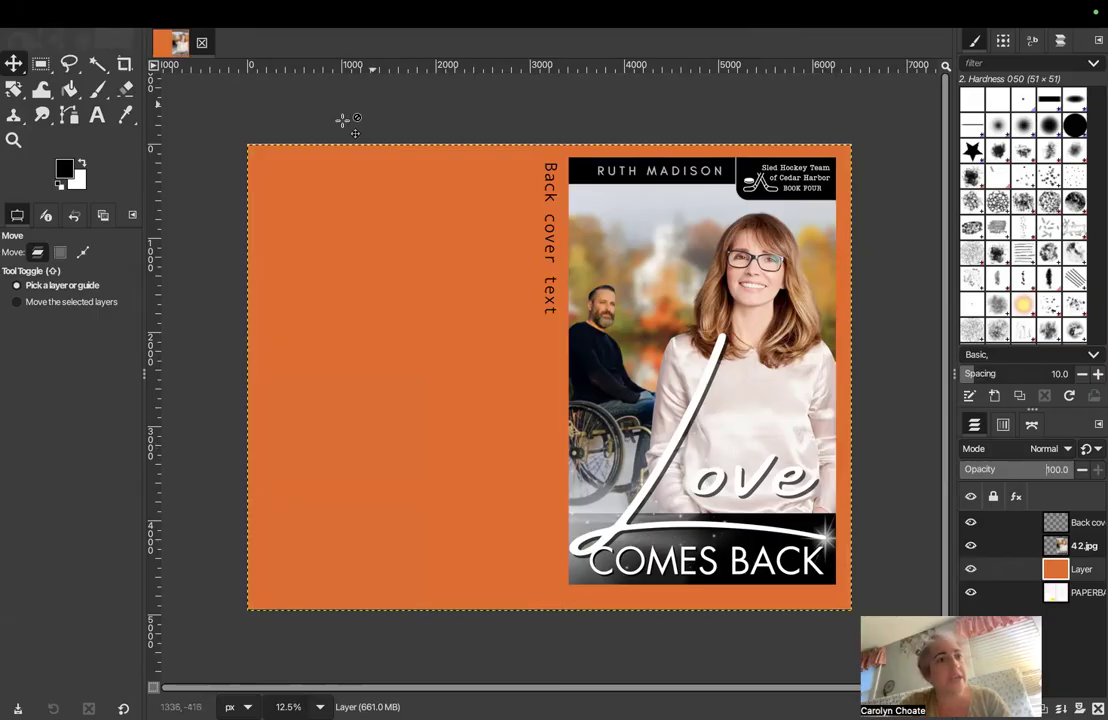
# Export the finished cover as a PDF named booktitle.pdf in the PAPERBACK_5.000x8.000_200_BW_WHITE_en_US folder, keeping the preset PDF options
pyautogui.moveTo(153, 7)
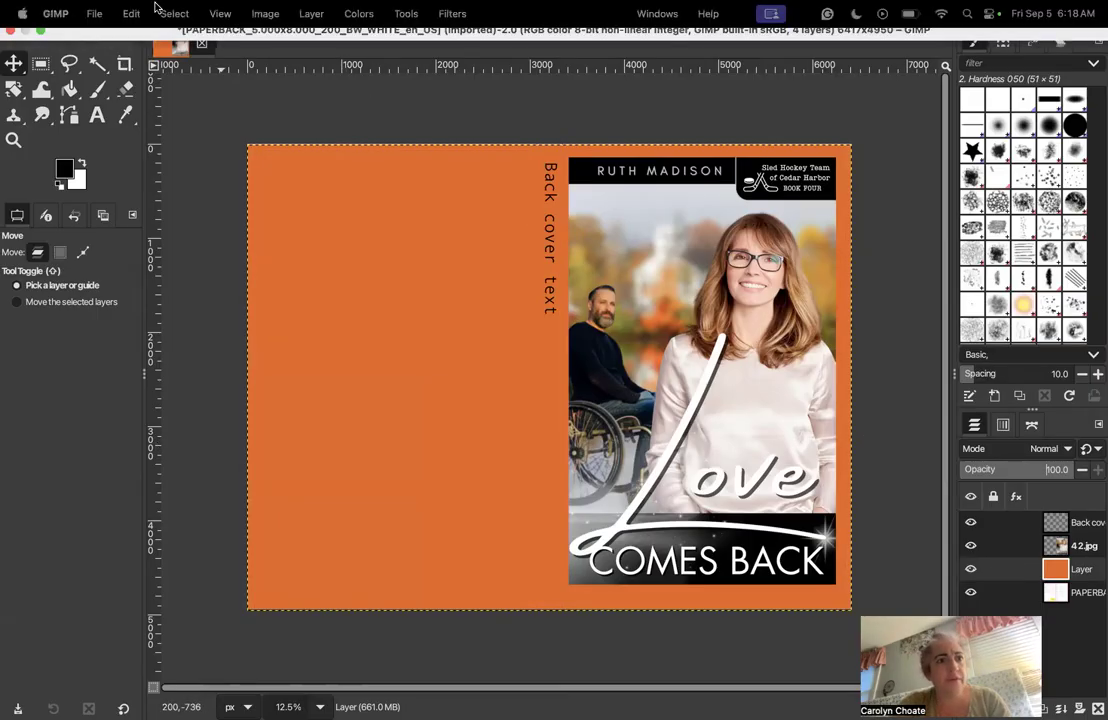
pyautogui.click(92, 12)
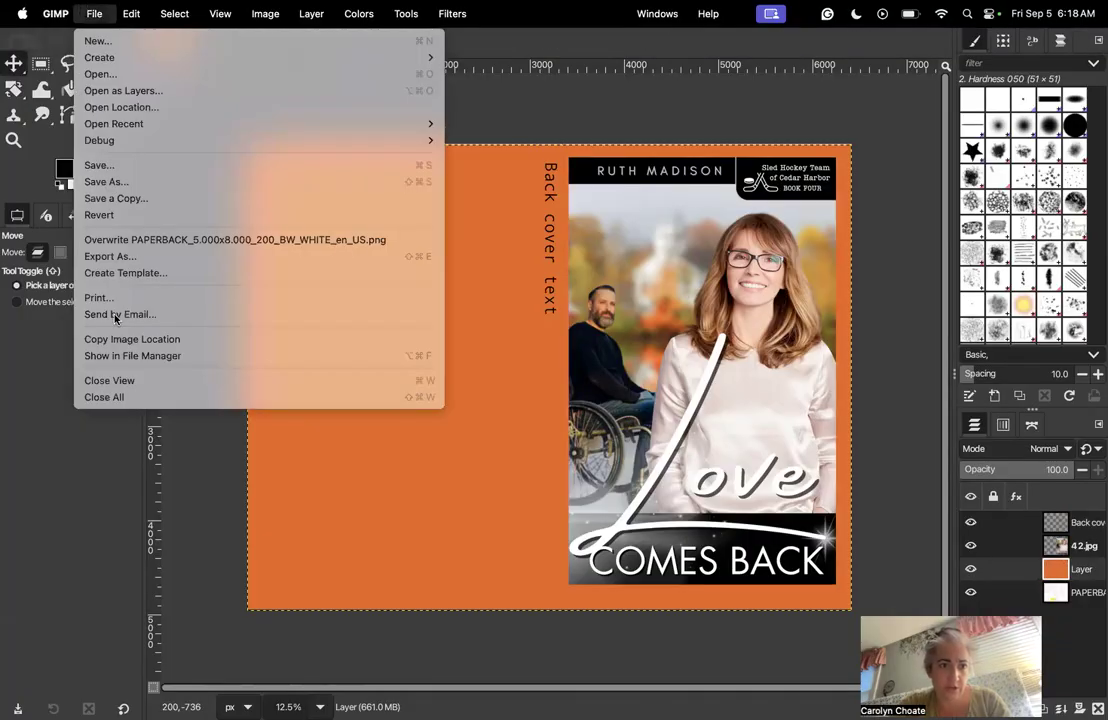
pyautogui.click(145, 257)
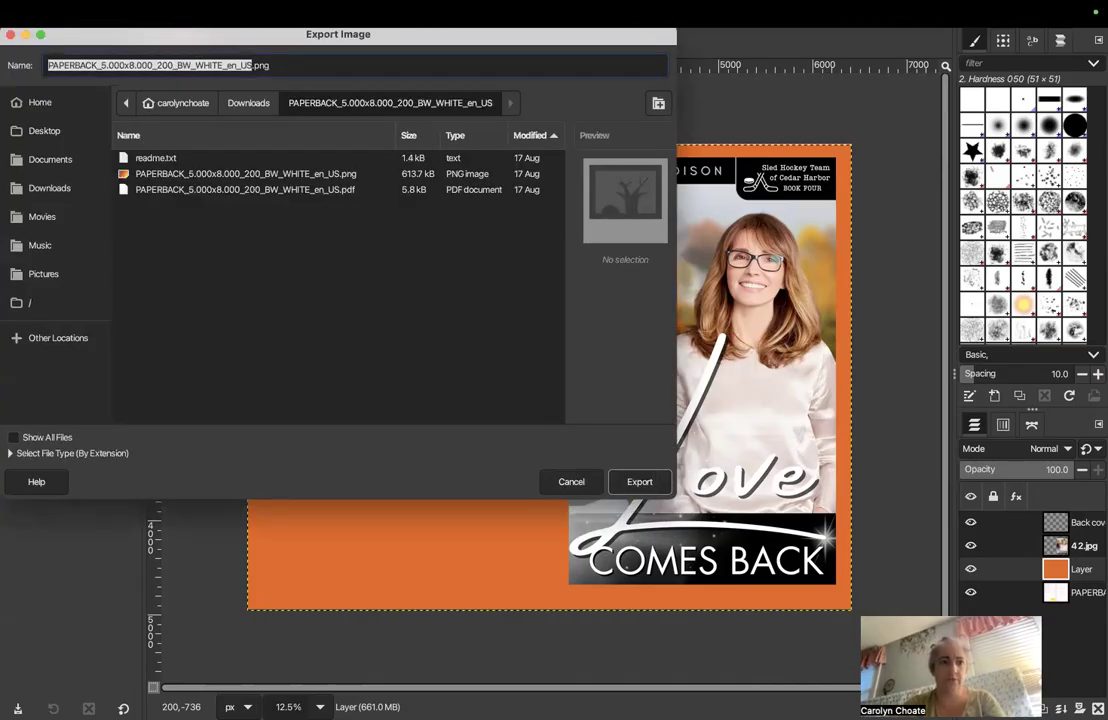
pyautogui.write('booktitle.pdf')
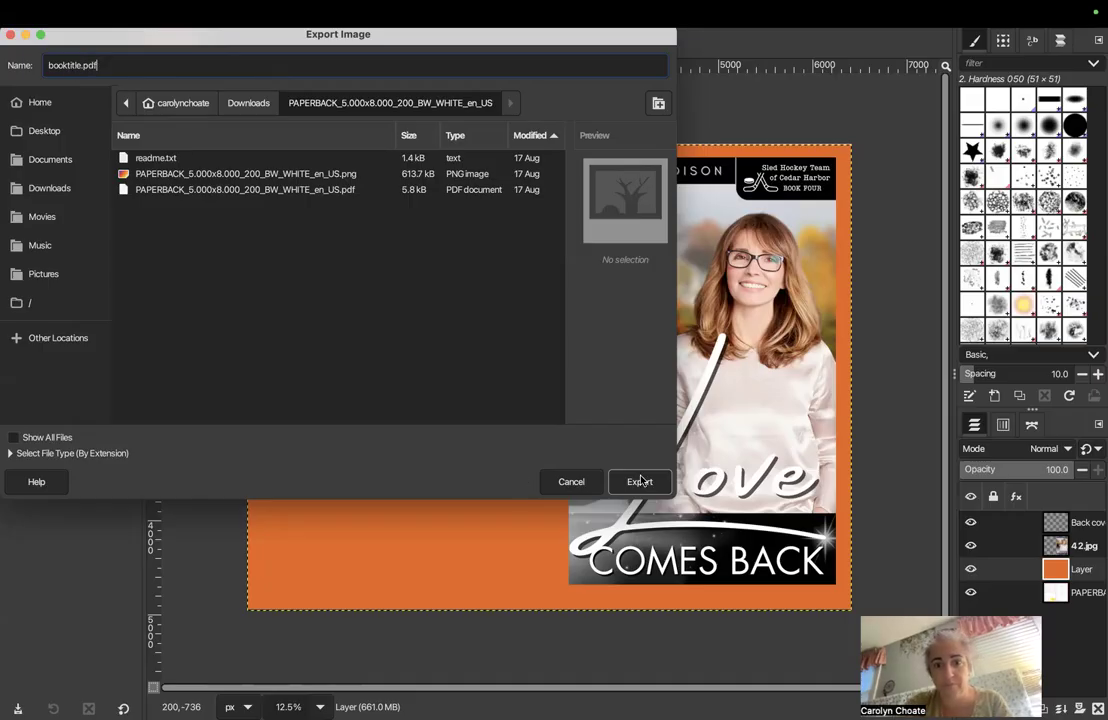
pyautogui.press('Escape')
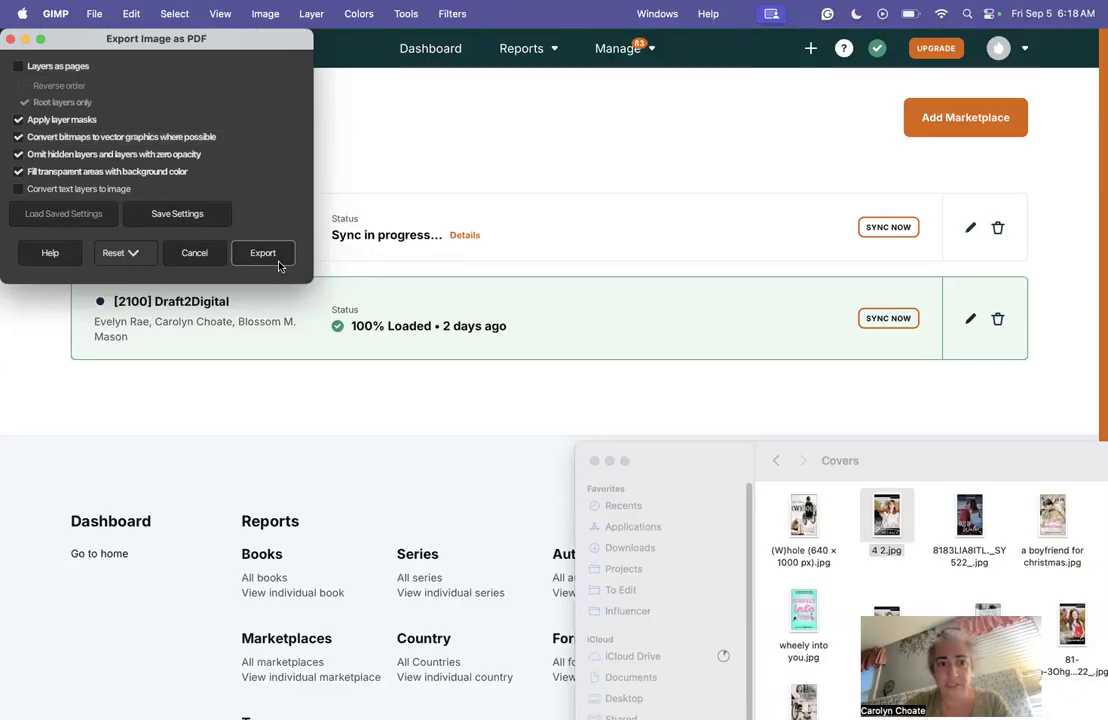
pyautogui.click(726, 440)
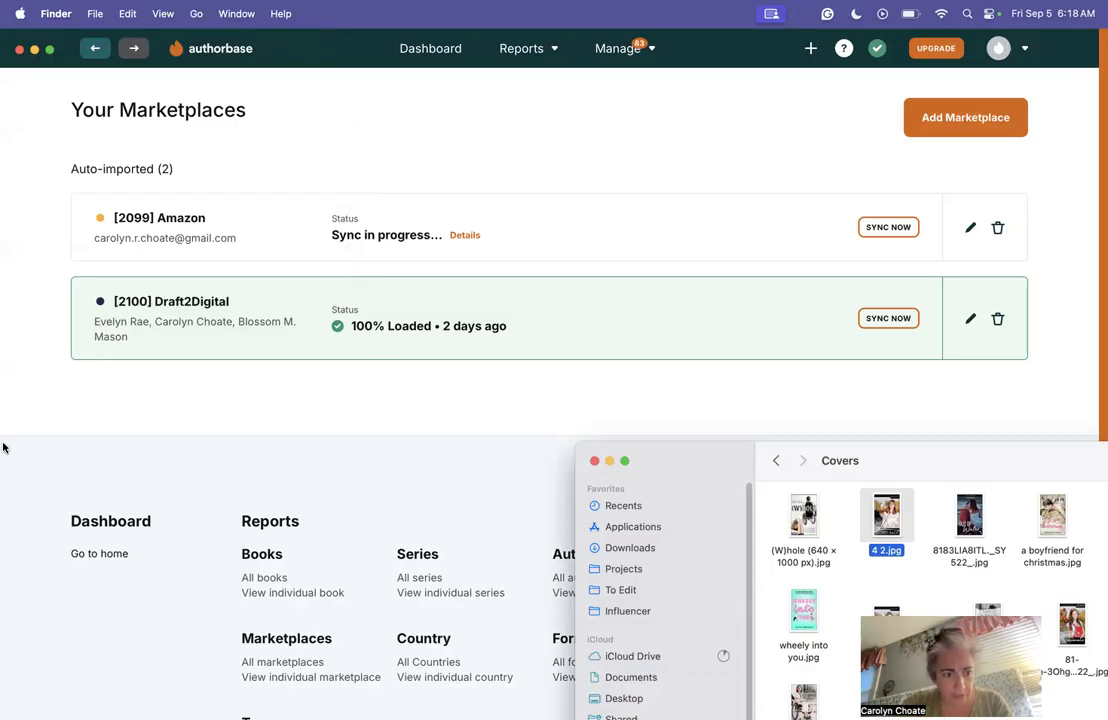
pyautogui.moveTo(3, 603)
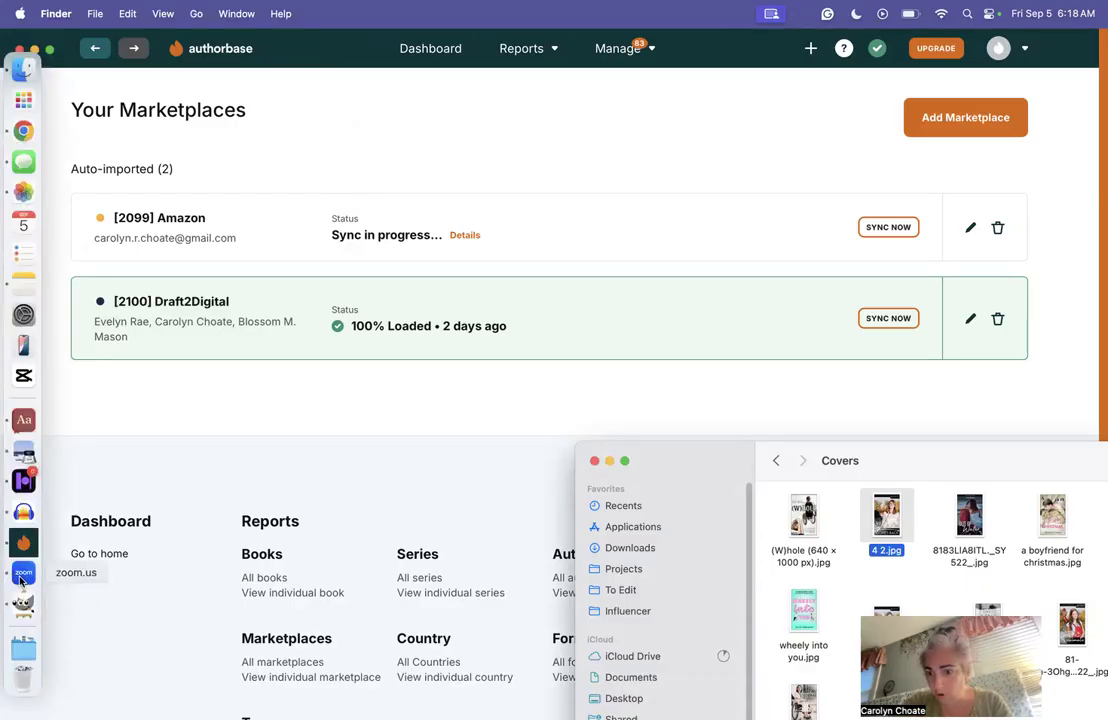
pyautogui.click(18, 586)
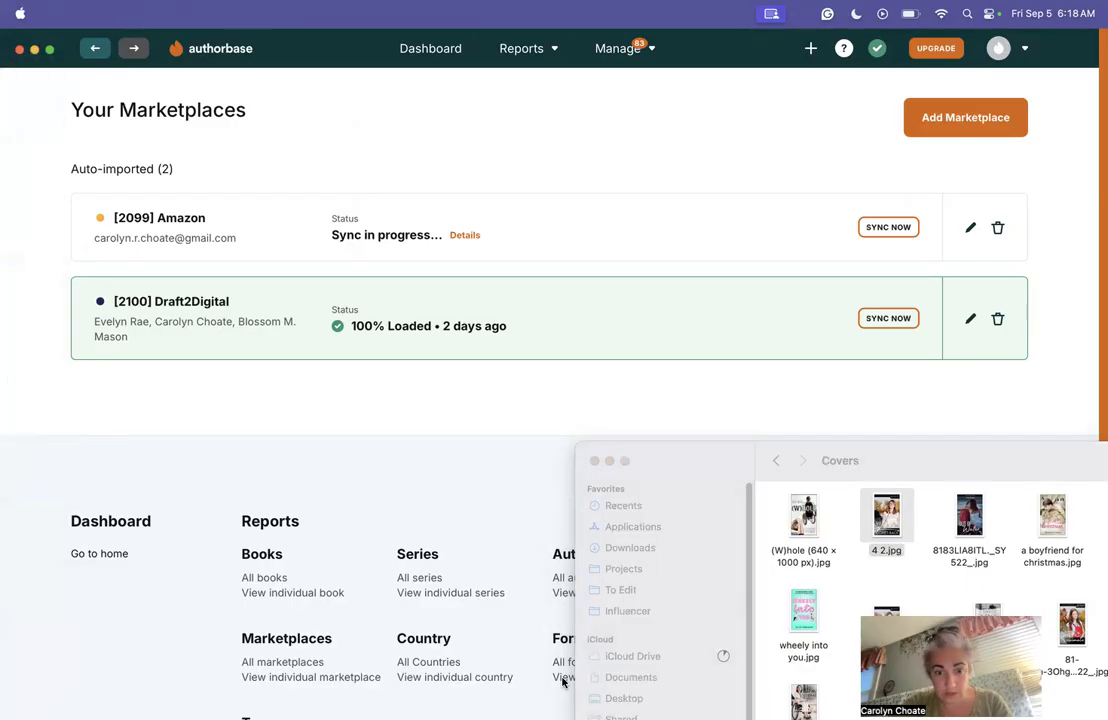